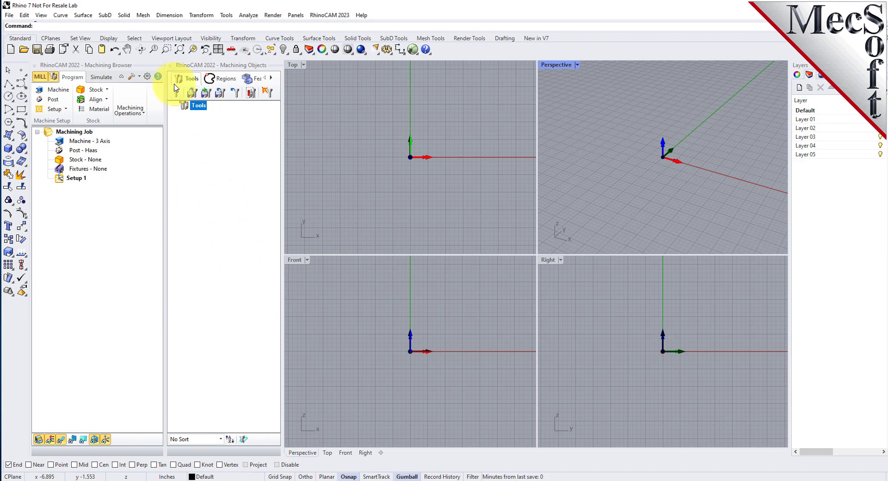
# Close the RhinoCAM Machining Objects and Machining Browser panes.
pyautogui.click(171, 65)
pyautogui.click(35, 65)
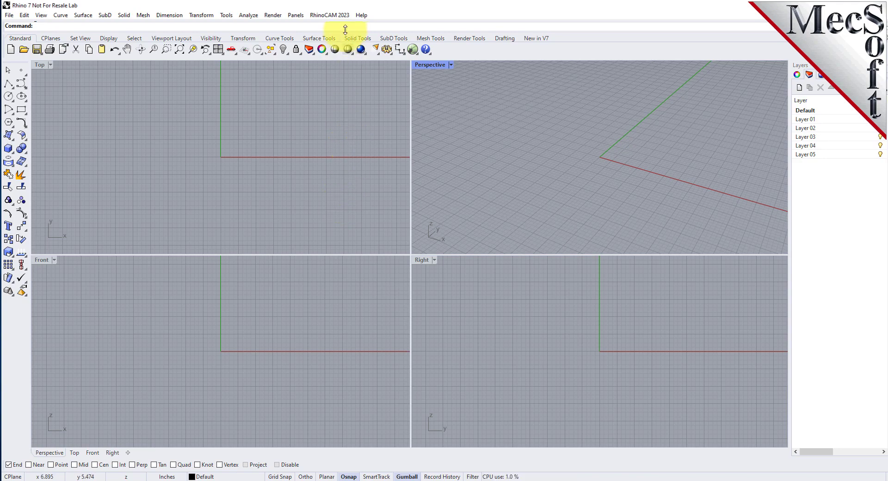
# Switch RhinoCAM 2023 to the ART module and widen the ART Browser panel.
pyautogui.click(347, 19)
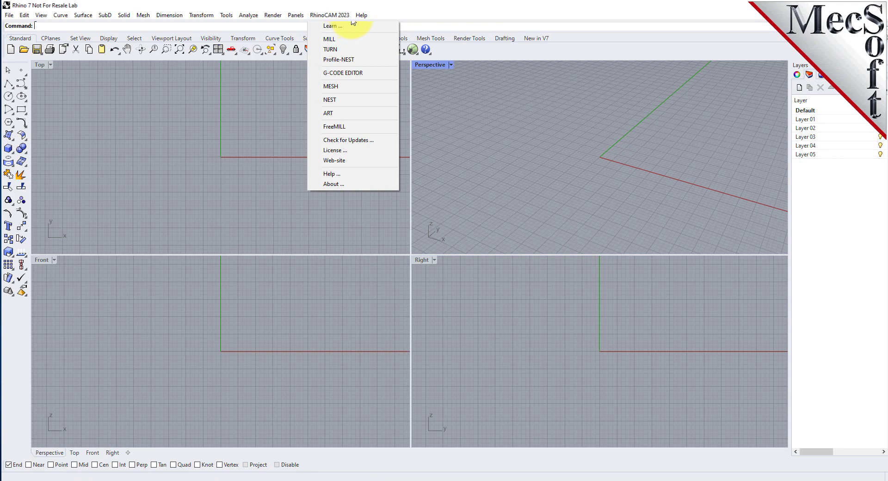
pyautogui.click(352, 112)
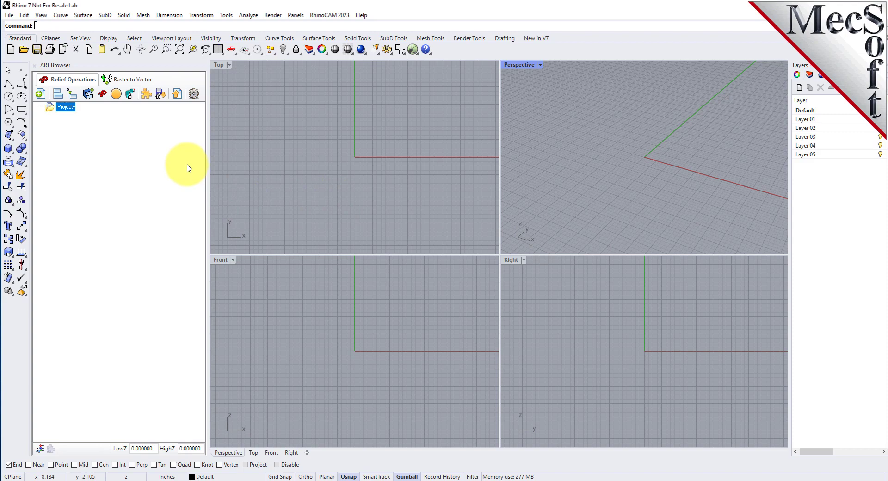
pyautogui.moveTo(208, 168)
pyautogui.mouseDown()
pyautogui.moveTo(352, 180)
pyautogui.moveTo(208, 183)
pyautogui.mouseUp()
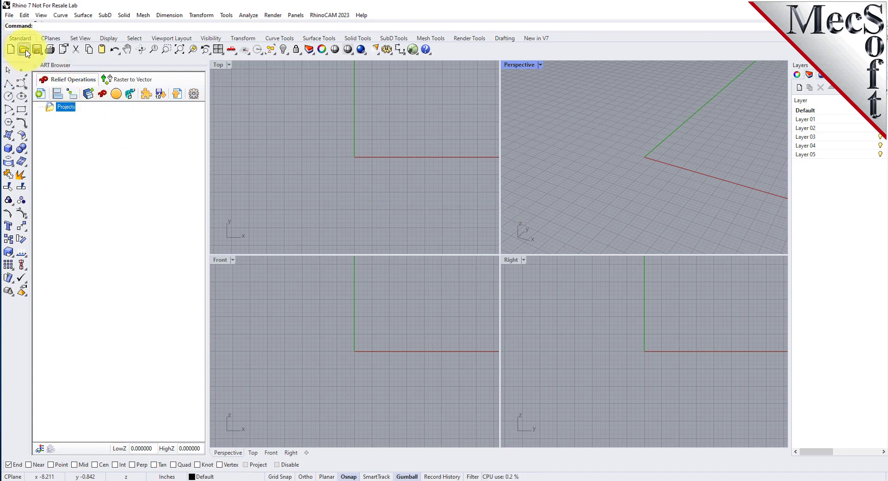
# Open the ARTQuickStartTutorial .3dm file from the QuickStart\RhinoCAM folder.
pyautogui.click(24, 49)
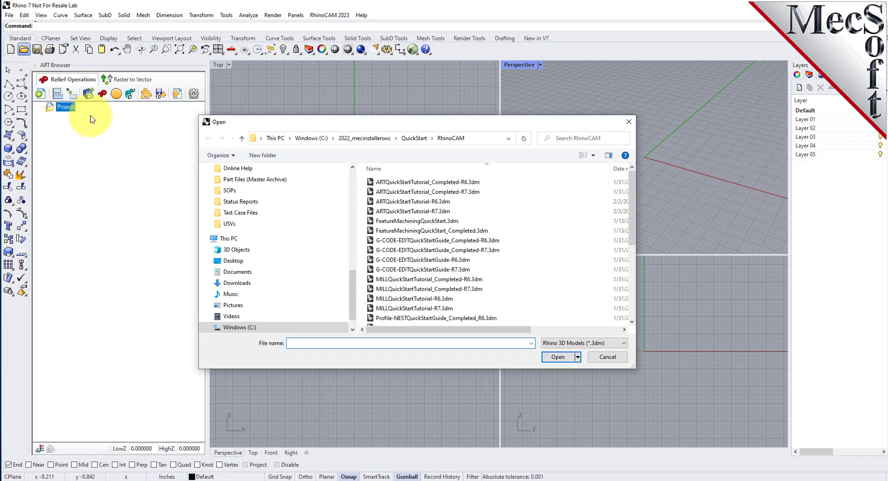
pyautogui.click(499, 138)
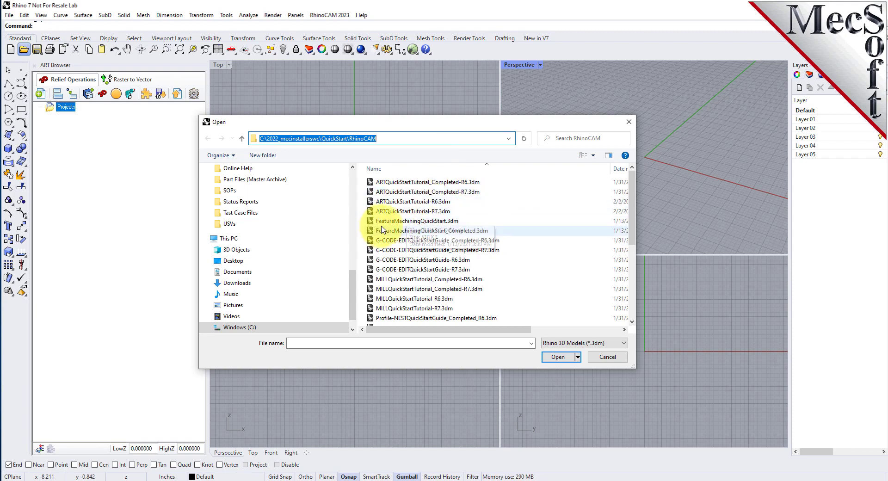
pyautogui.click(384, 211)
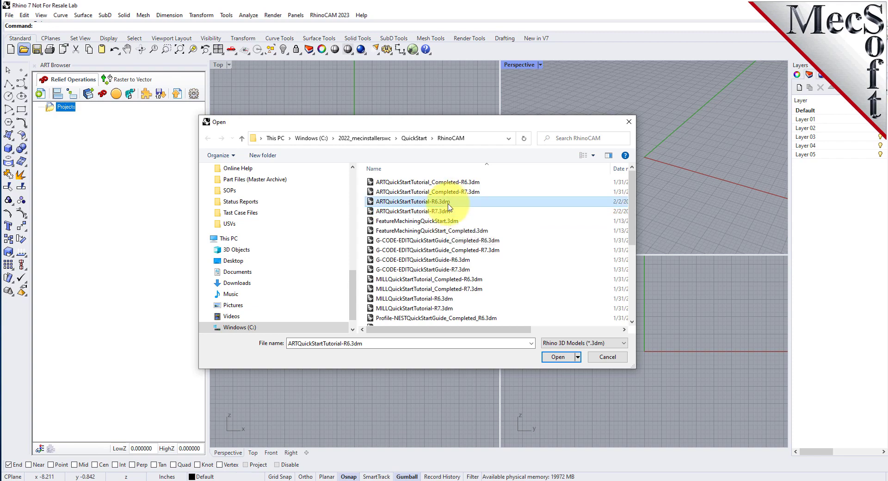
pyautogui.click(557, 357)
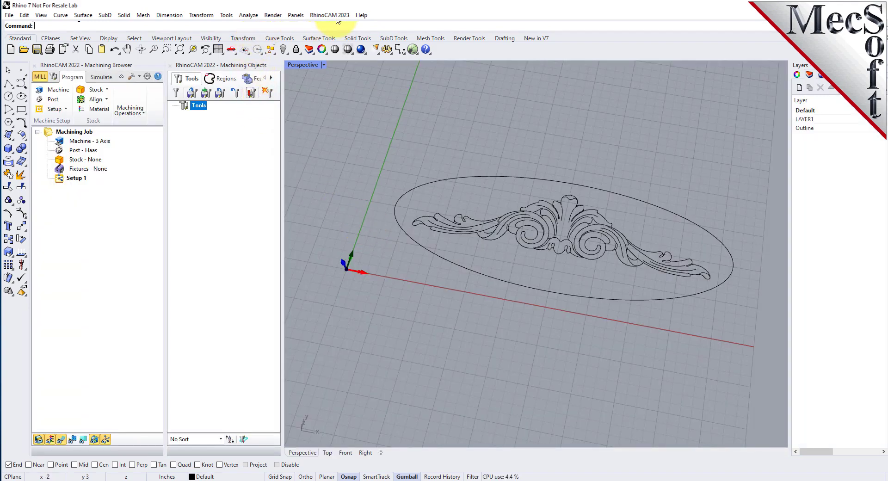
# Switch RhinoCAM back to the ART module, bringing up ART Project Setup.
pyautogui.click(332, 15)
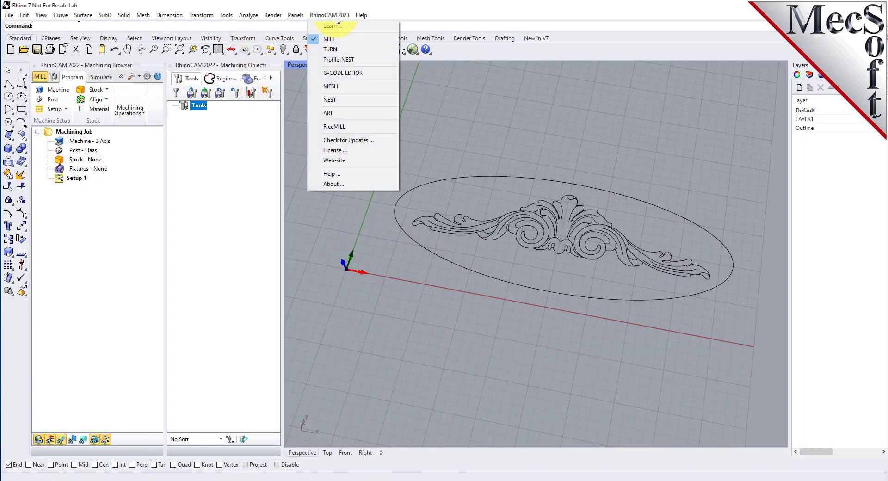
pyautogui.click(386, 114)
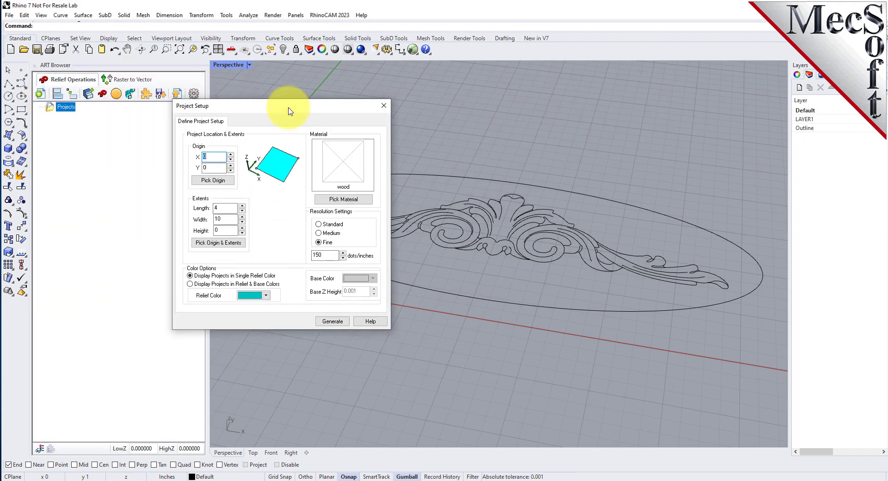
# Generate a 4 × 10 inch relief project at origin 0,0 with Fine 150 dots/inch resolution.
pyautogui.moveTo(290, 111); pyautogui.dragTo(293, 119)
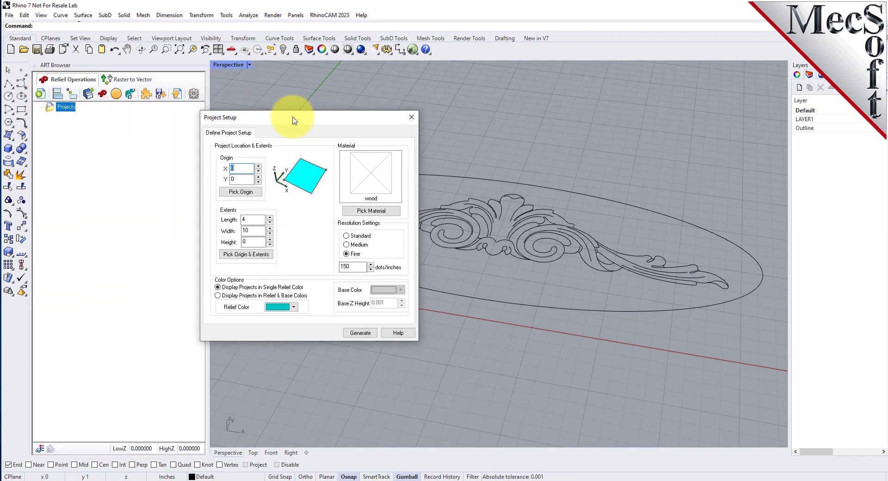
pyautogui.doubleClick(245, 220)
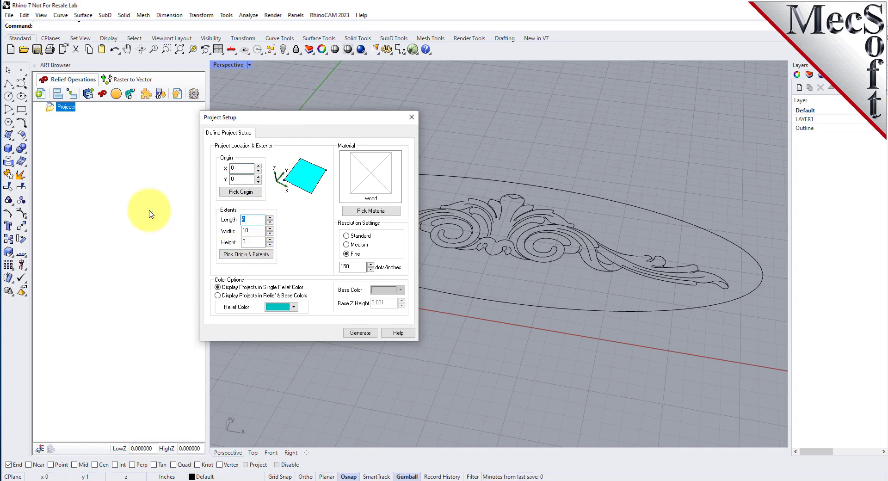
pyautogui.press('Tab')
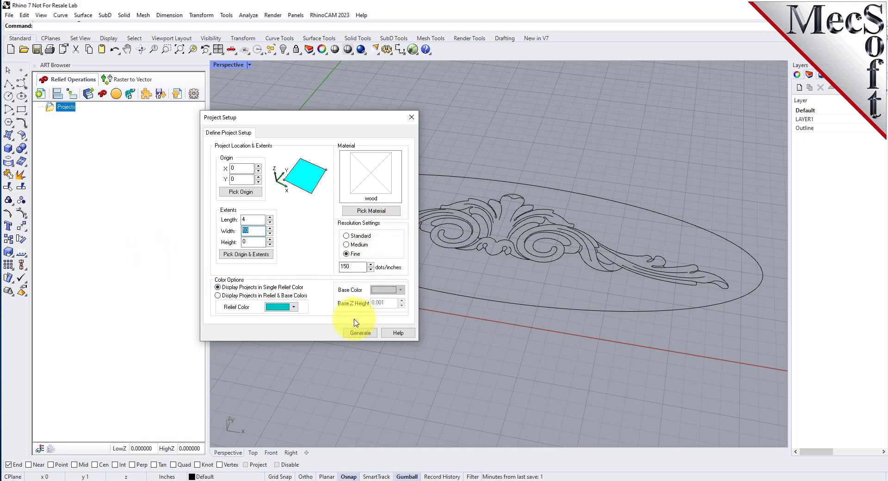
pyautogui.doubleClick(353, 267)
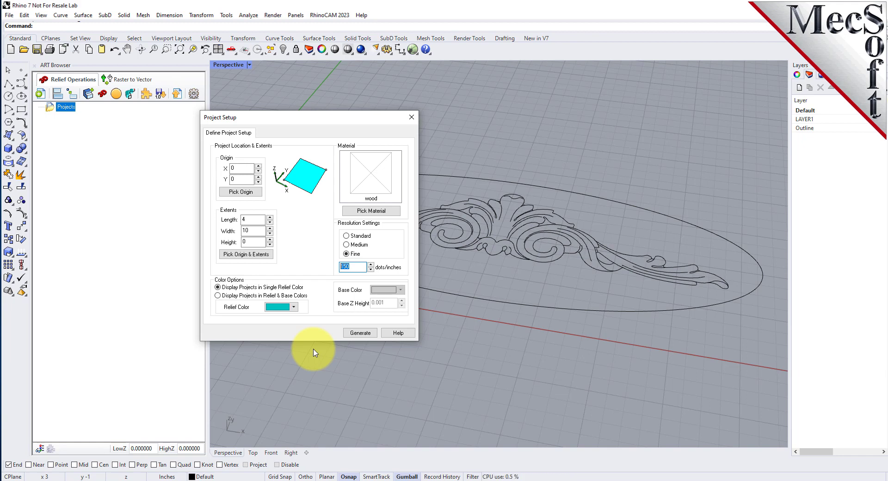
pyautogui.click(360, 332)
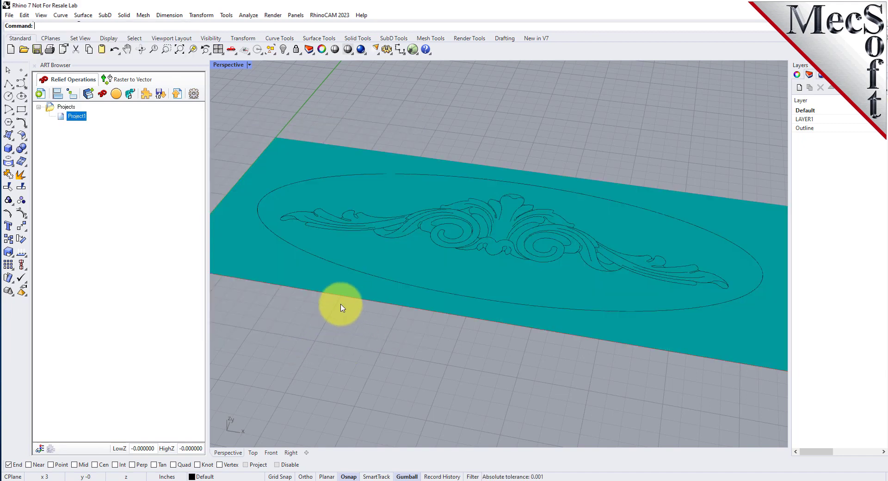
# Check Project1's options in the ART Browser, then orbit and zoom to view its flat relief.
pyautogui.click(76, 116)
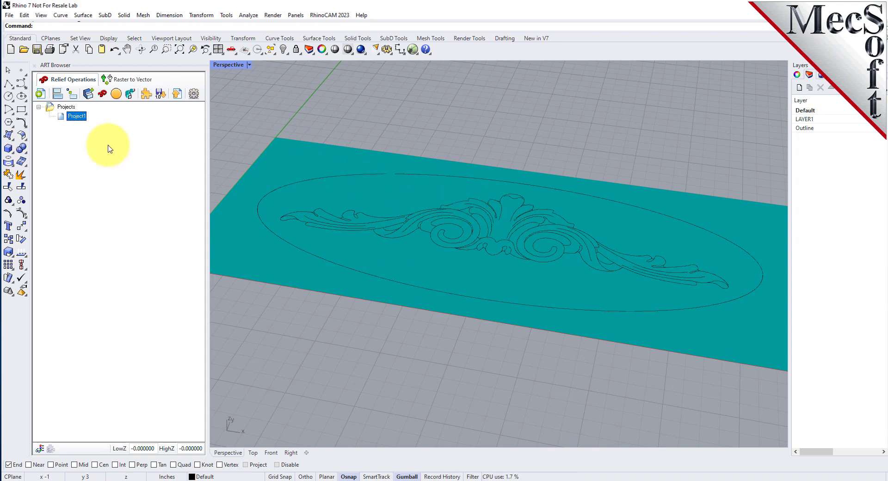
pyautogui.rightClick(77, 116)
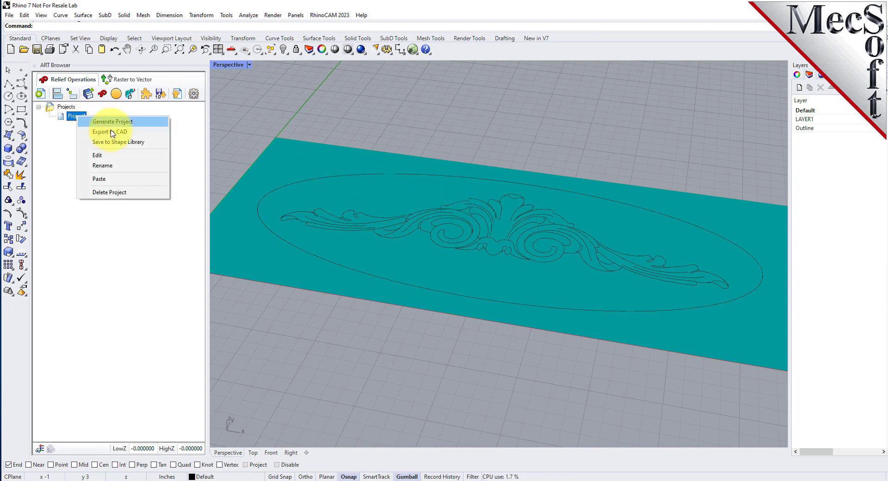
pyautogui.click(123, 166)
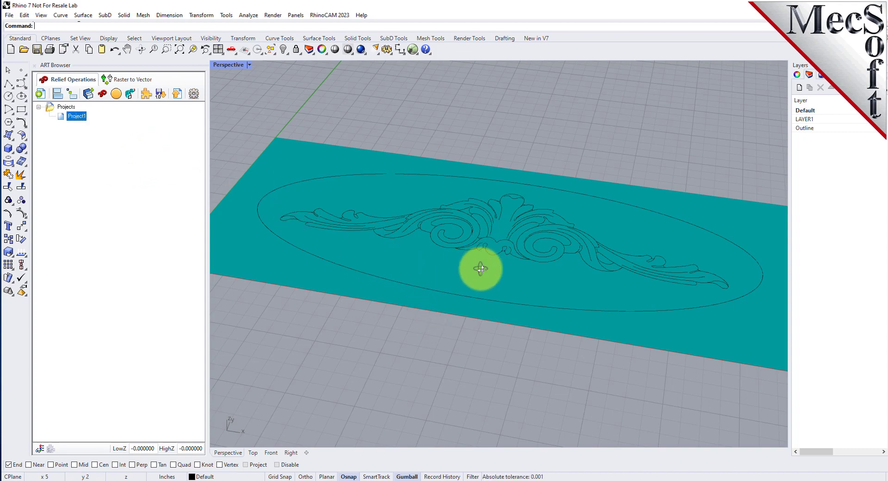
pyautogui.moveTo(480, 271)
pyautogui.mouseDown(button='right')
pyautogui.moveTo(490, 245)
pyautogui.moveTo(443, 187)
pyautogui.moveTo(452, 214)
pyautogui.moveTo(508, 244)
pyautogui.moveTo(519, 236)
pyautogui.mouseUp(button='right')
pyautogui.scroll(3, 462, 210)
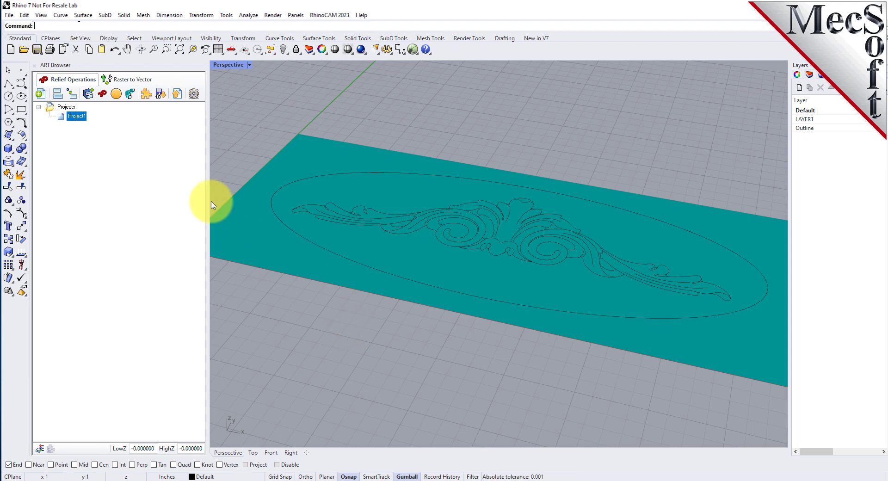
# Start a Sweep Operation set to Add, with a ~0.2 cross-section arc and filled interior.
pyautogui.click(130, 94)
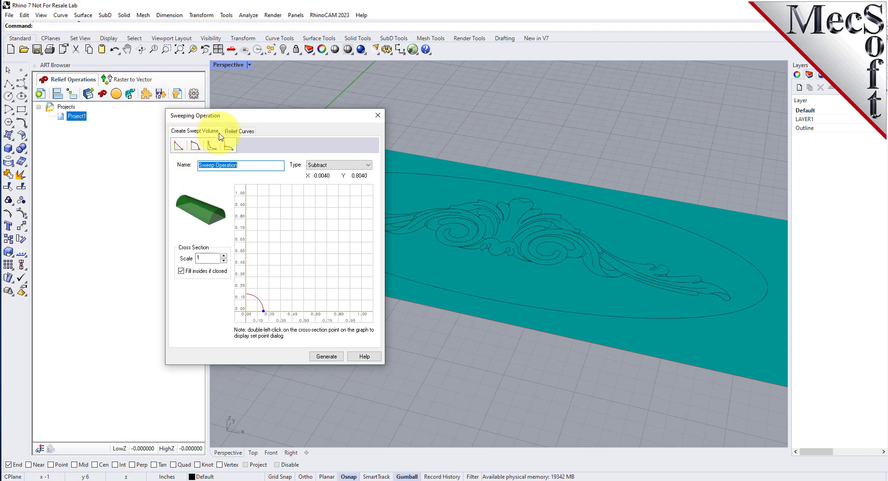
pyautogui.click(196, 146)
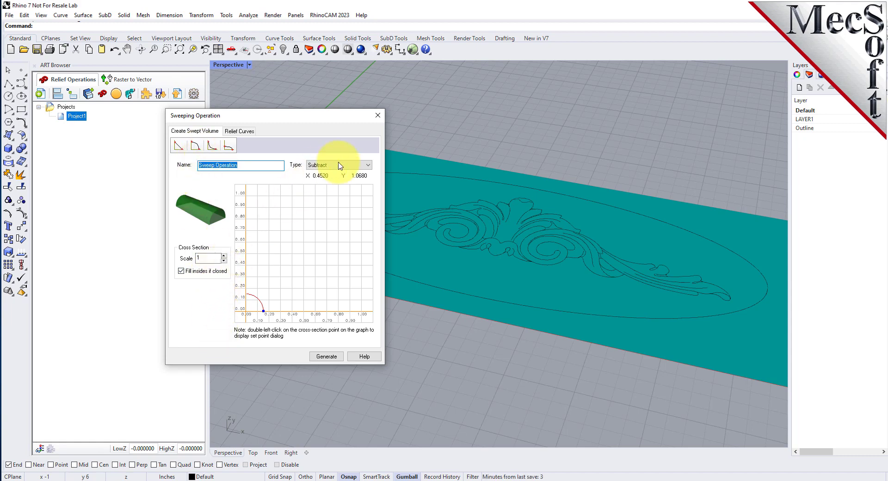
pyautogui.click(365, 165)
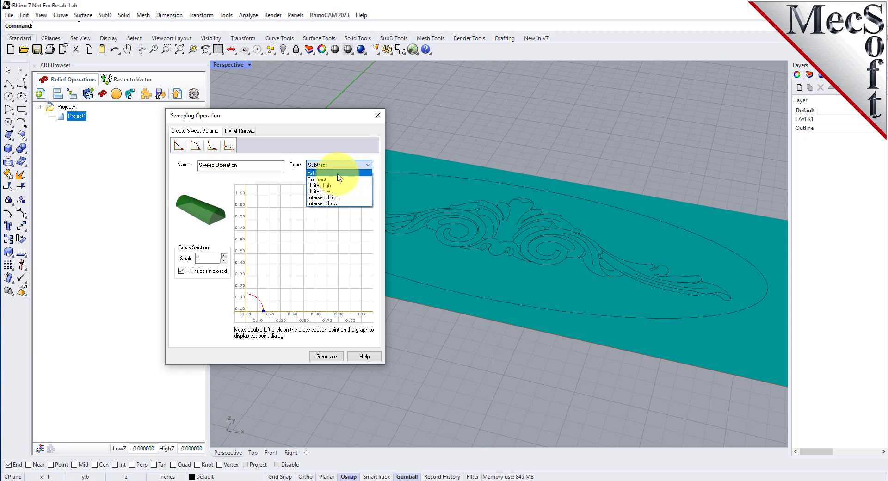
pyautogui.click(315, 173)
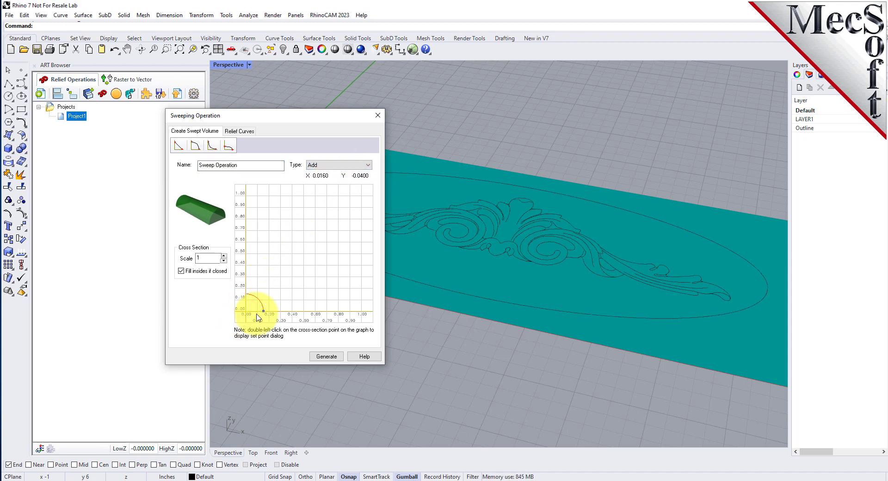
pyautogui.doubleClick(207, 258)
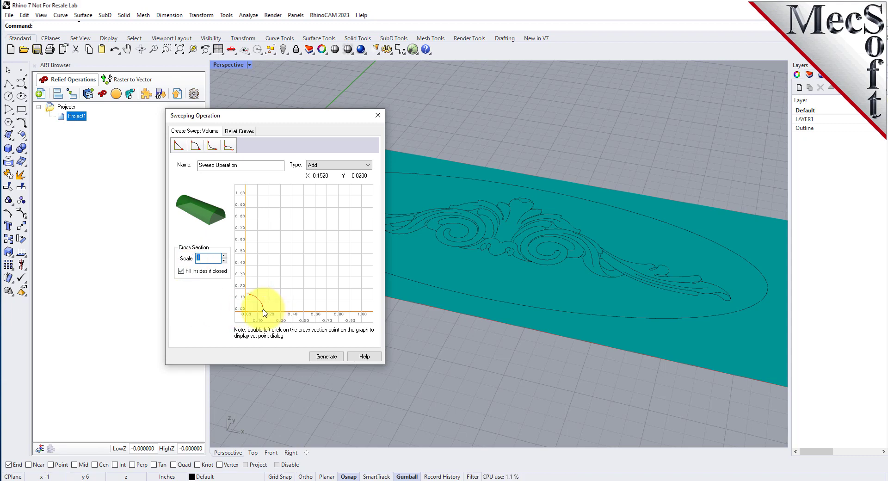
pyautogui.moveTo(263, 311)
pyautogui.mouseDown()
pyautogui.moveTo(280, 315)
pyautogui.moveTo(270, 311)
pyautogui.mouseUp()
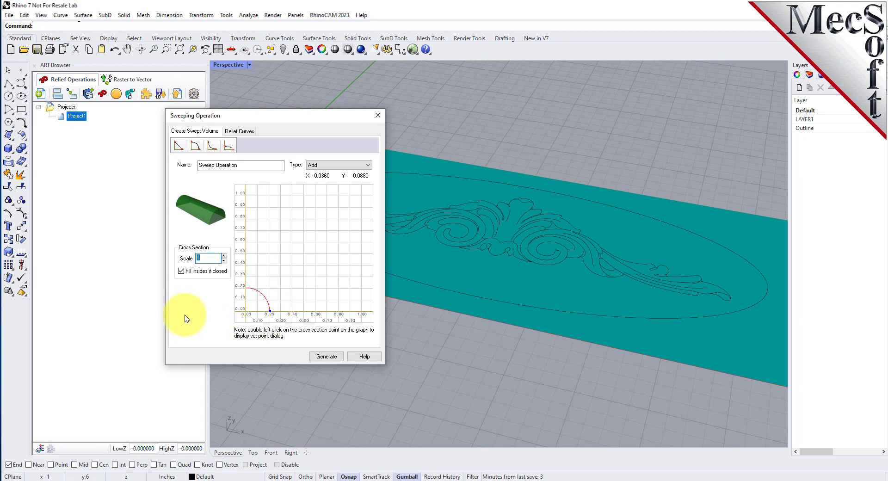
pyautogui.click(182, 270)
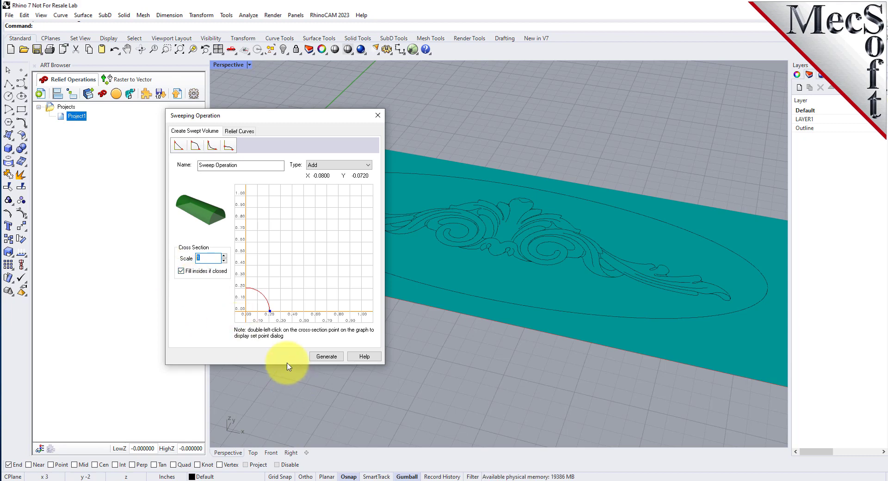
# Pick the outer ellipse as BorderCurve 1 and generate the swept border relief.
pyautogui.click(244, 133)
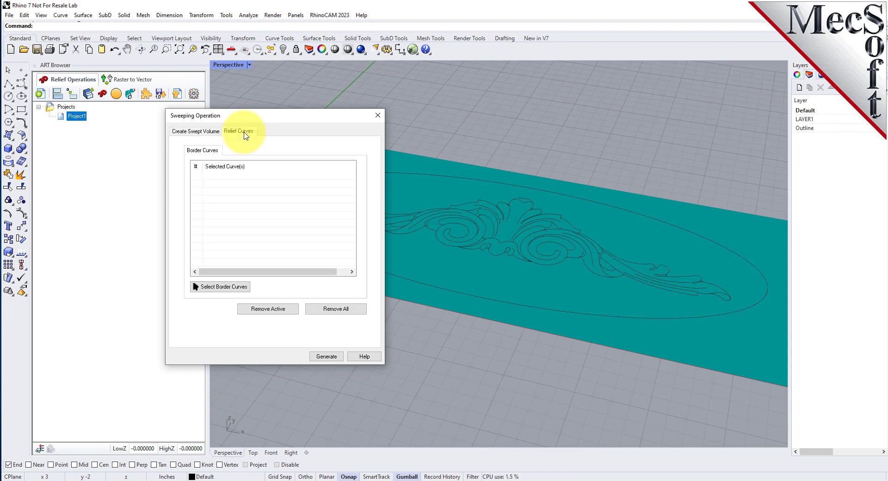
pyautogui.click(227, 287)
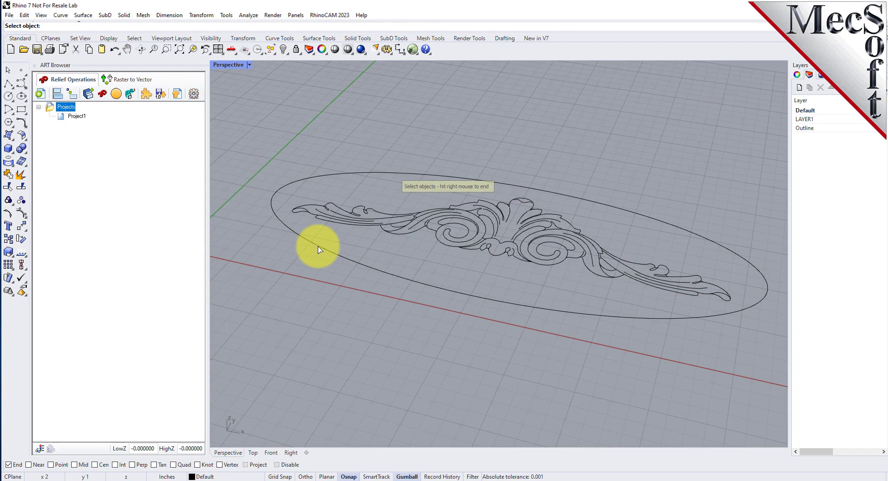
pyautogui.click(365, 174)
pyautogui.rightClick(365, 185)
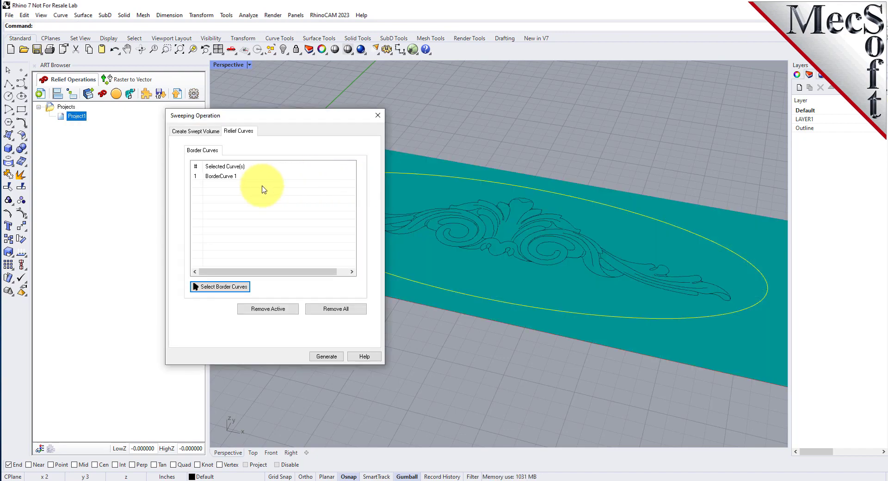
pyautogui.click(227, 178)
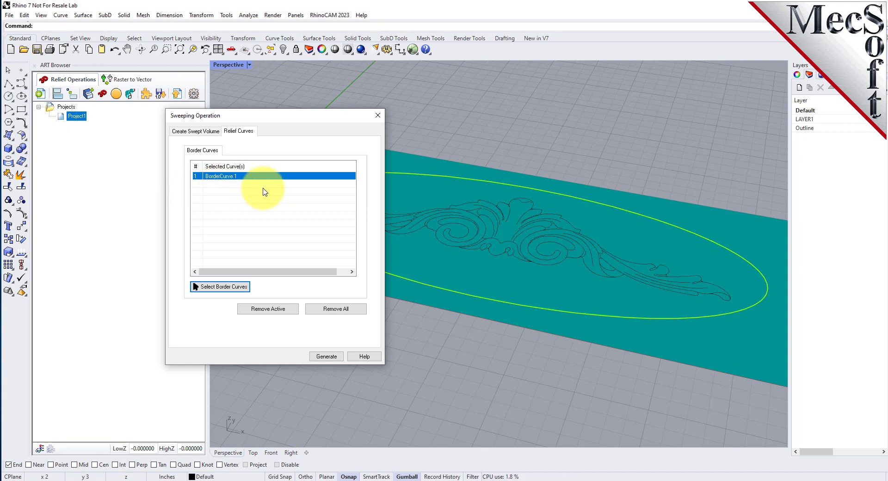
pyautogui.click(327, 356)
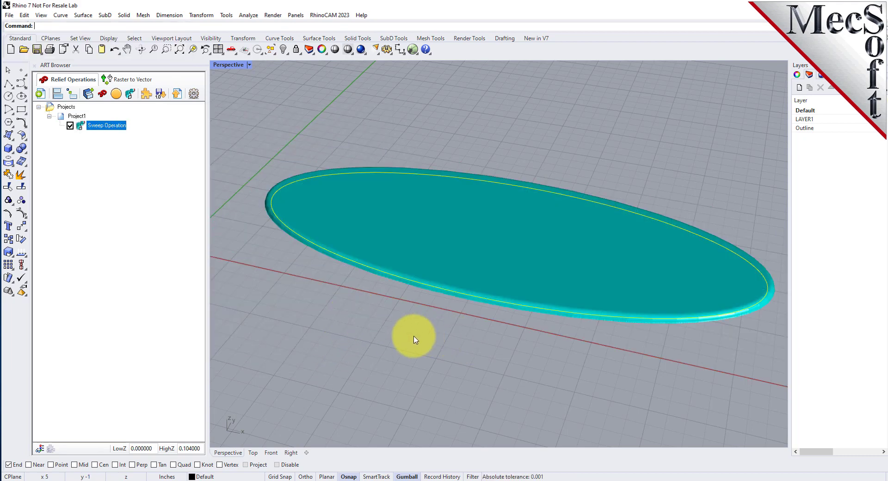
pyautogui.click(307, 333)
pyautogui.moveTo(493, 376)
pyautogui.mouseDown(button='right')
pyautogui.moveTo(474, 341)
pyautogui.moveTo(478, 253)
pyautogui.moveTo(535, 257)
pyautogui.moveTo(482, 349)
pyautogui.moveTo(420, 387)
pyautogui.mouseUp(button='right')
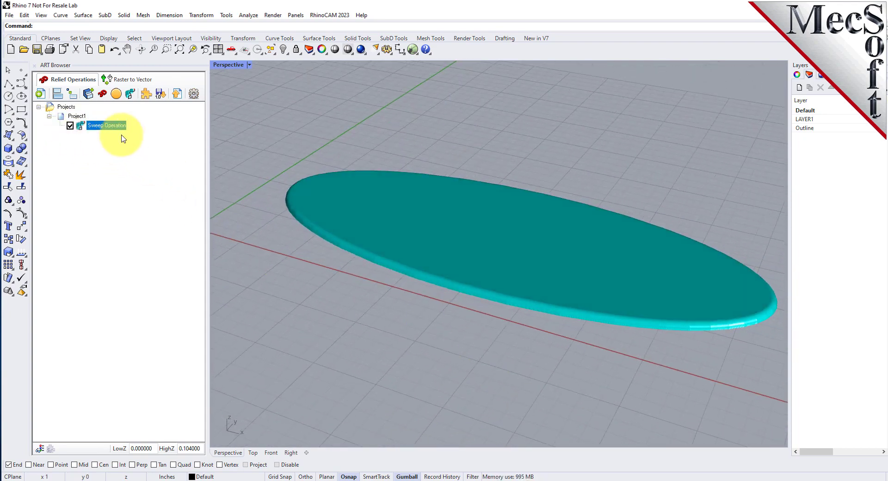
pyautogui.moveTo(432, 283)
pyautogui.mouseDown(button='right')
pyautogui.moveTo(423, 273)
pyautogui.moveTo(430, 349)
pyautogui.moveTo(432, 277)
pyautogui.mouseUp(button='right')
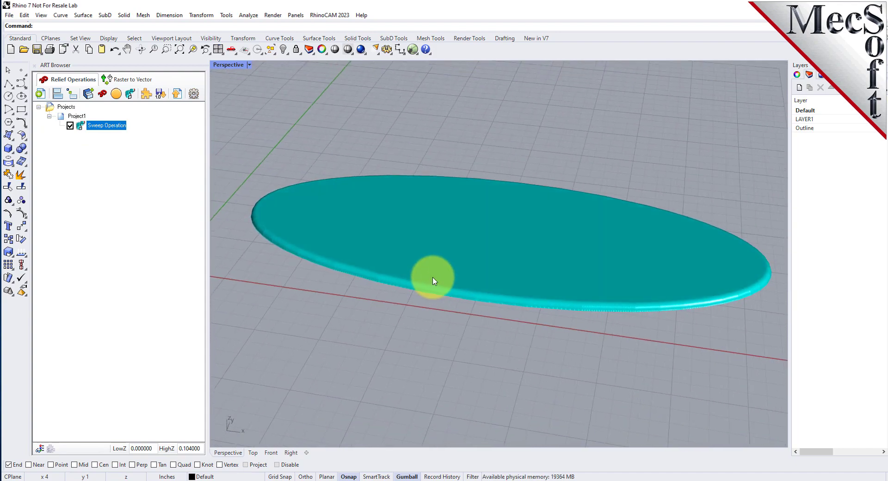
pyautogui.moveTo(488, 275); pyautogui.dragTo(485, 277, button='right')
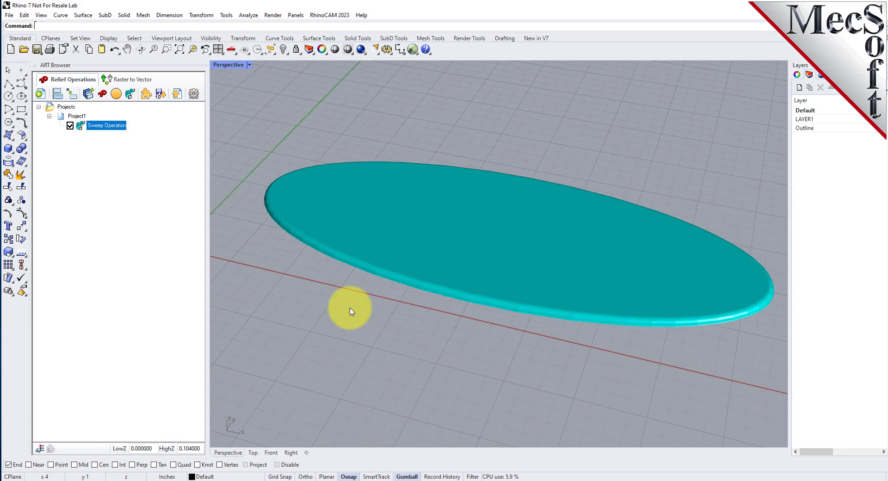
pyautogui.hotkey('ctrl', 'o')
pyautogui.click(608, 357)
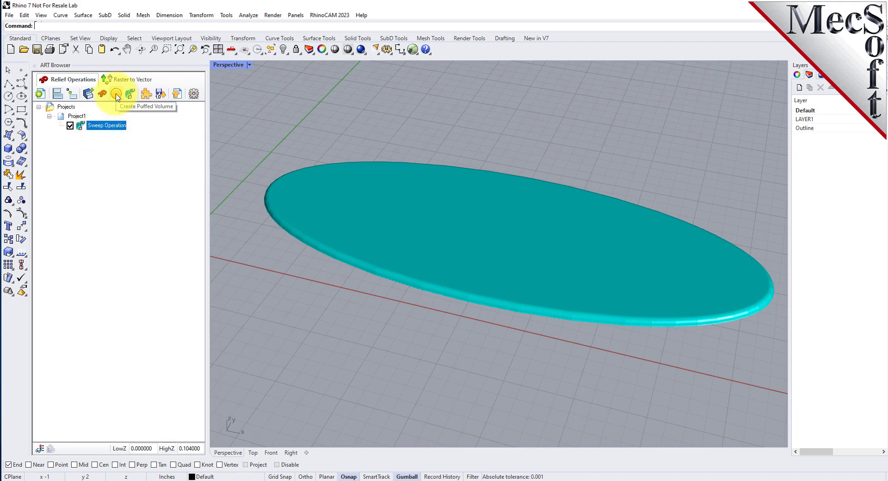
# Start a Puffing Operation with the sphere profile, Add type, 0.5 maximum height and smoothing.
pyautogui.click(116, 96)
pyautogui.moveTo(124, 78); pyautogui.dragTo(194, 121)
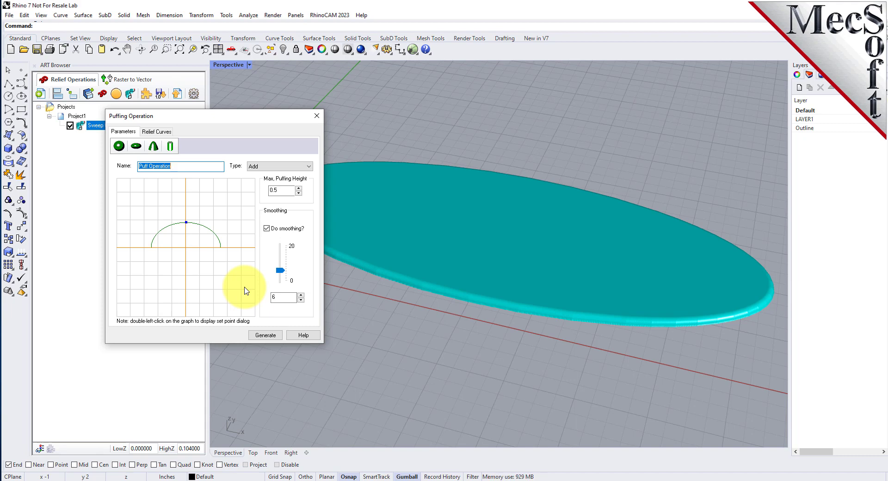
pyautogui.click(120, 147)
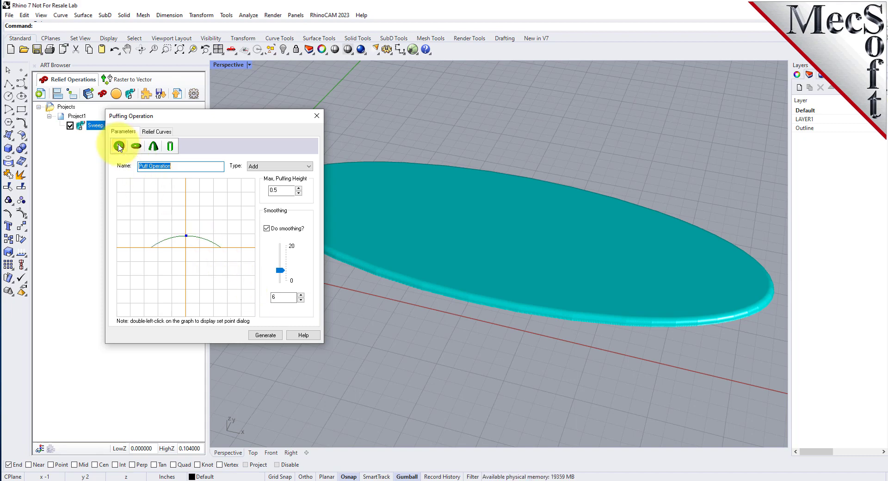
pyautogui.click(268, 166)
pyautogui.click(269, 175)
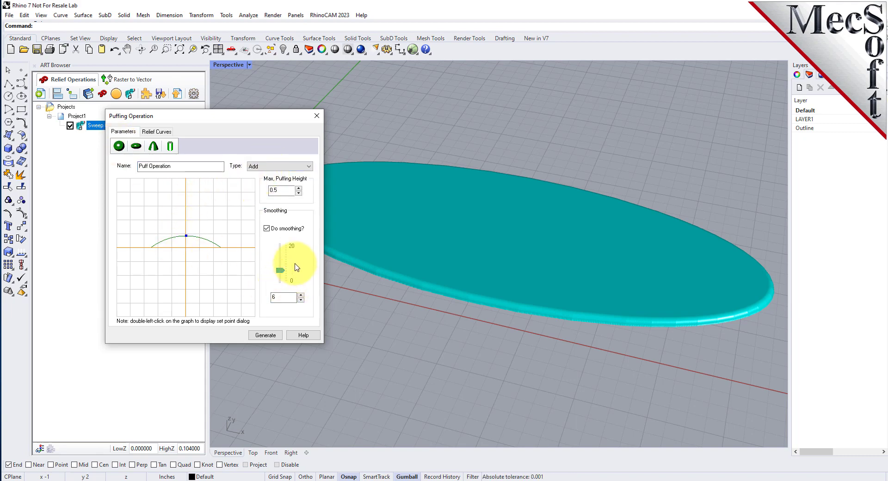
pyautogui.doubleClick(282, 190)
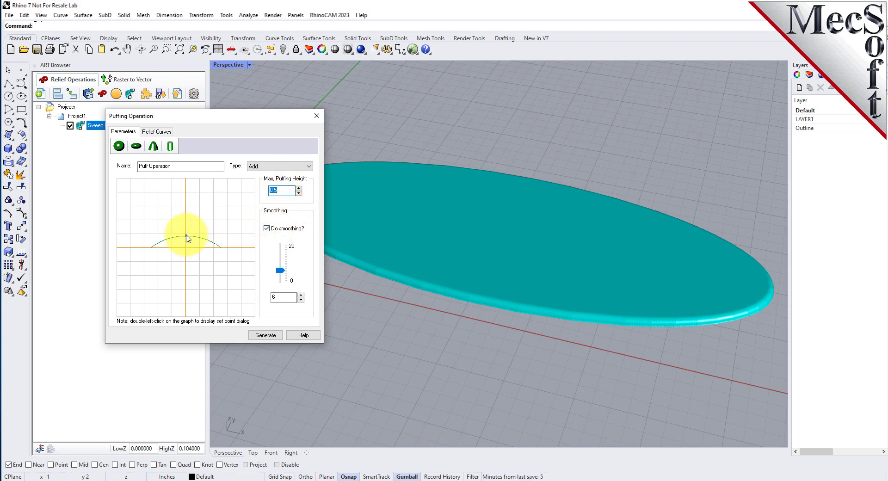
pyautogui.moveTo(187, 238)
pyautogui.mouseDown()
pyautogui.moveTo(192, 194)
pyautogui.moveTo(187, 230)
pyautogui.mouseUp()
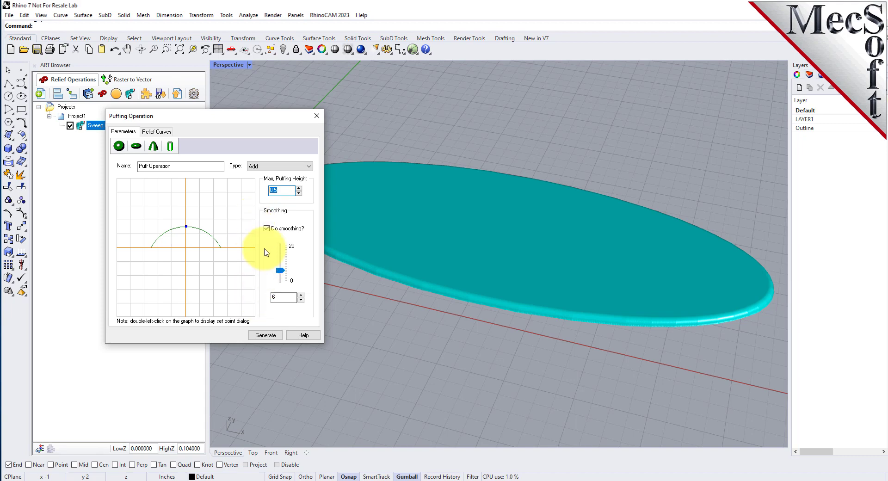
pyautogui.doubleClick(285, 297)
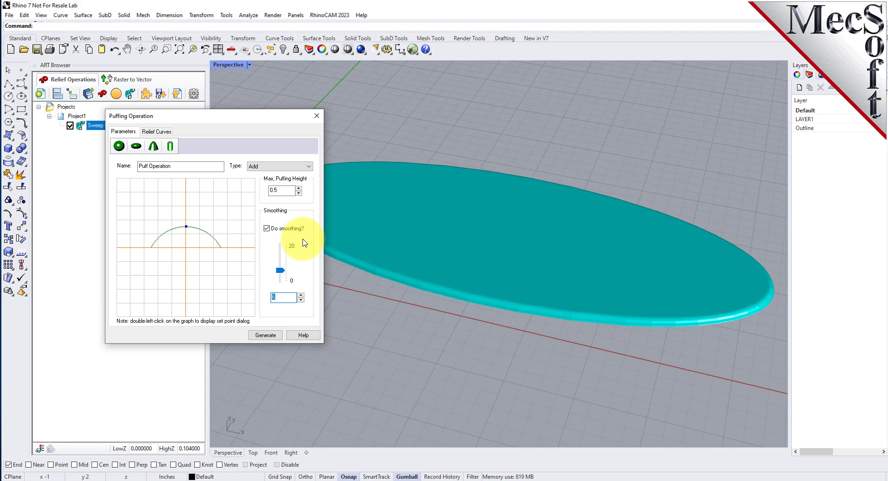
# Show the puff's Relief Curves settings on the Border Curves list.
pyautogui.click(156, 133)
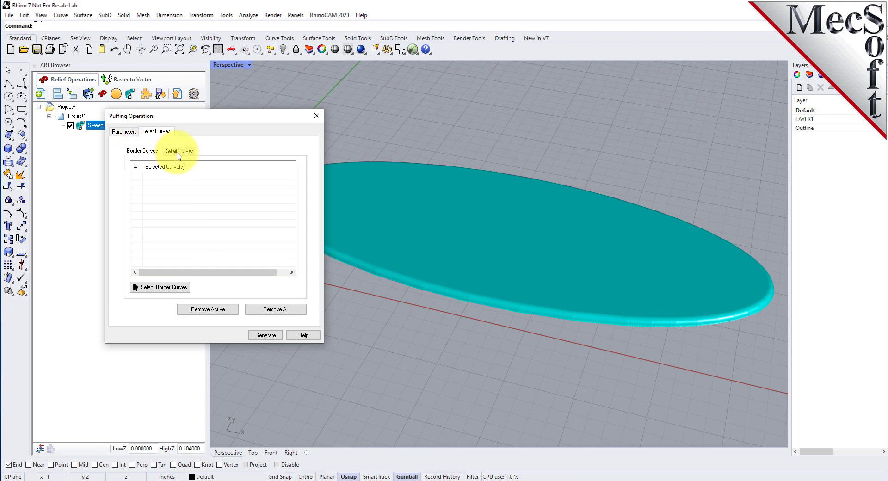
pyautogui.click(180, 153)
pyautogui.click(143, 150)
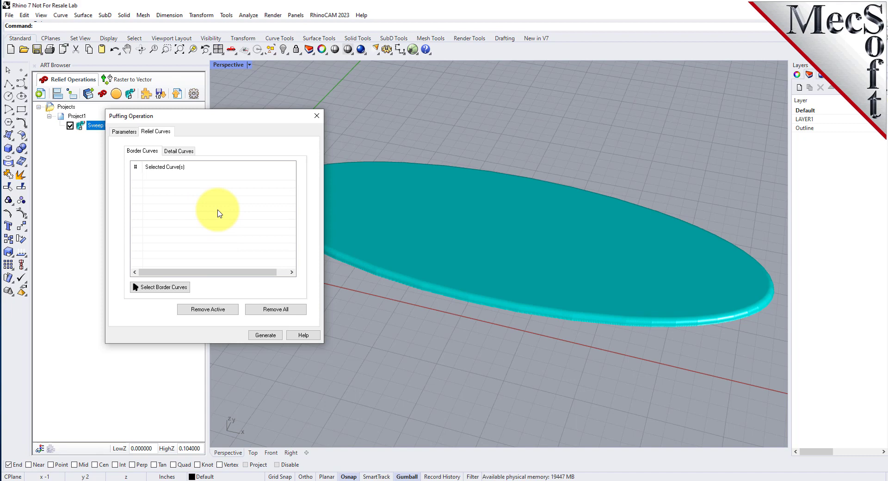
# Pick the ornament's outer outline as the puff's BorderCurve 1.
pyautogui.click(161, 288)
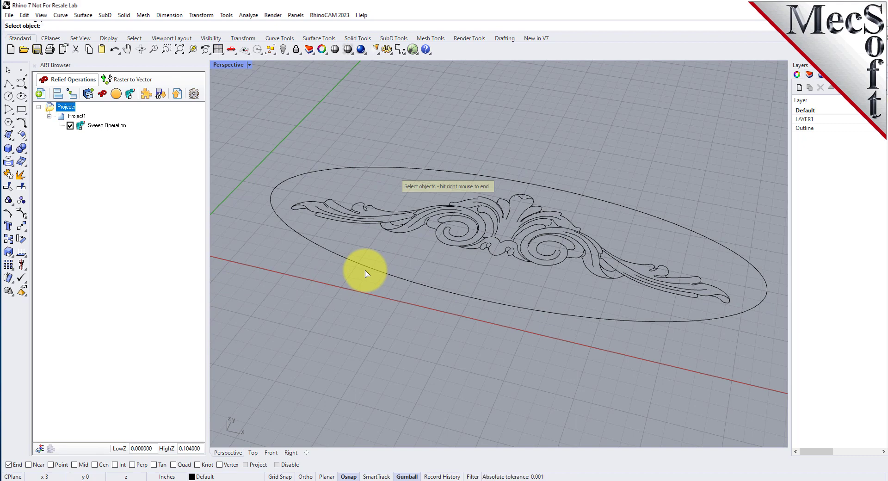
pyautogui.click(382, 212)
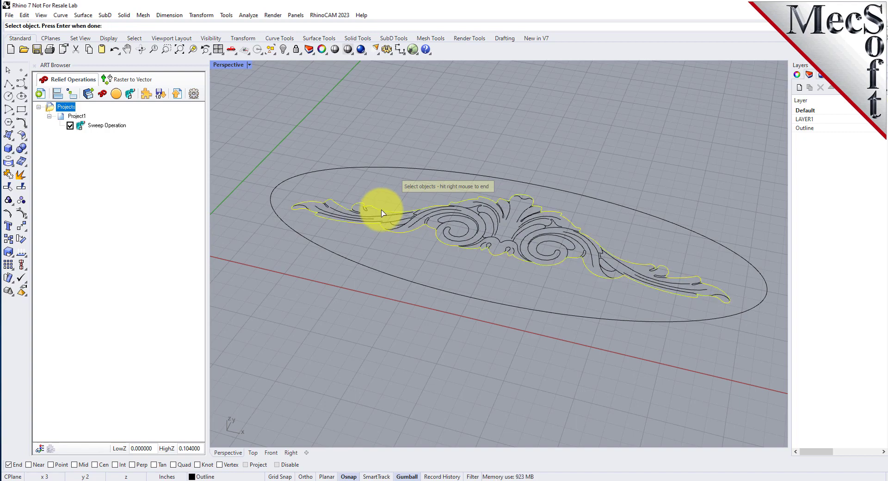
pyautogui.rightClick(383, 301)
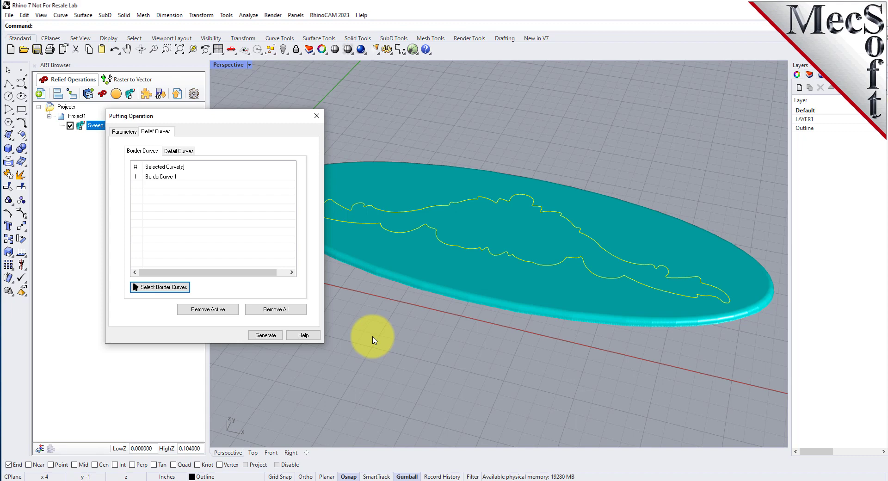
# Window-select the ornament's curves as puff detail curves, deselecting its outer outline.
pyautogui.click(184, 177)
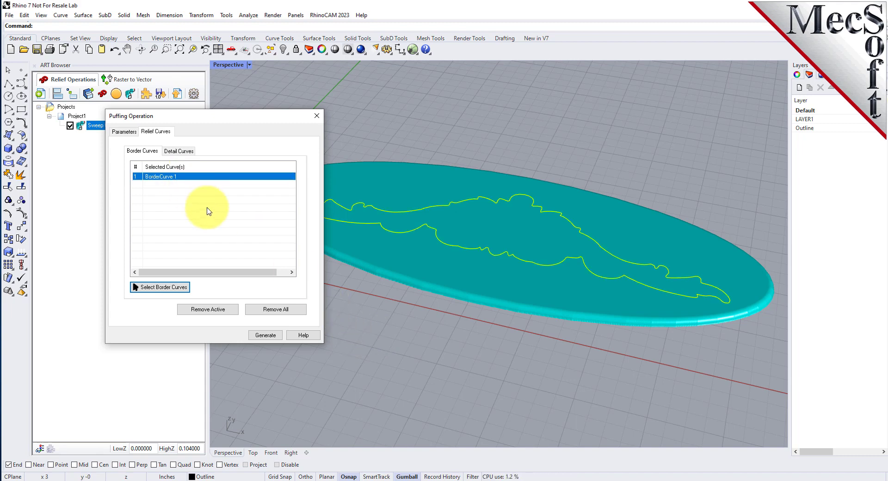
pyautogui.click(188, 152)
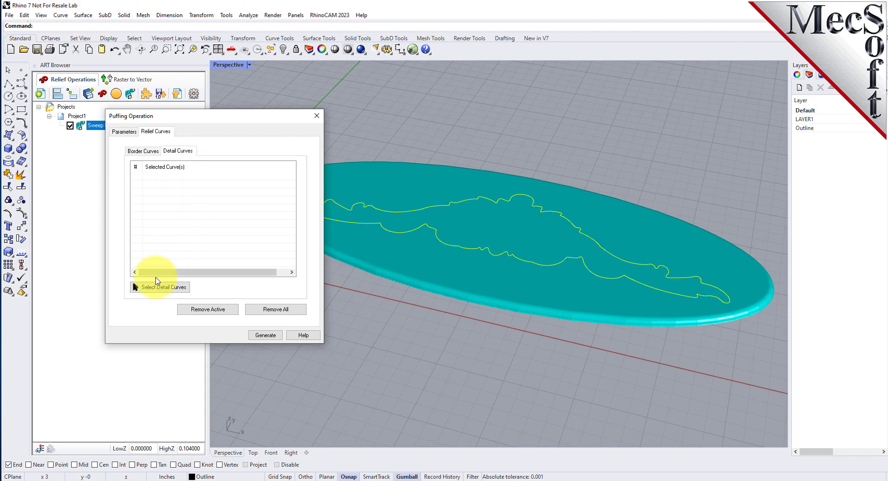
pyautogui.click(169, 293)
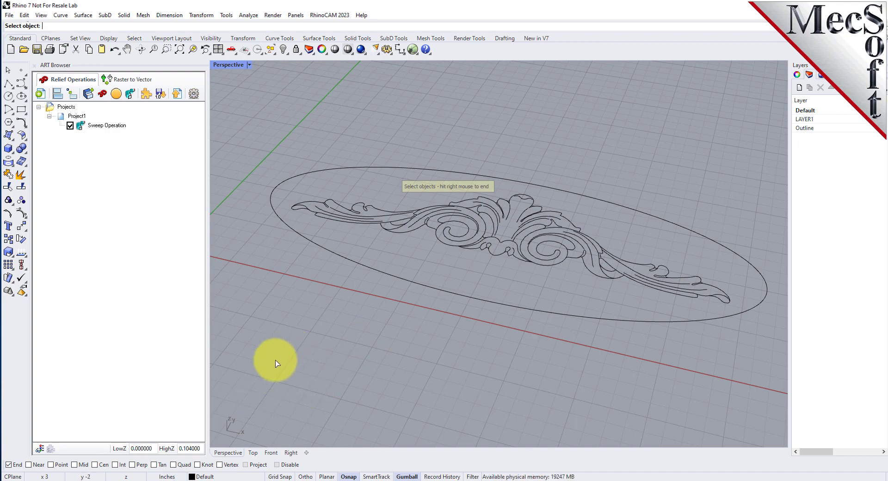
pyautogui.moveTo(252, 388)
pyautogui.mouseDown()
pyautogui.moveTo(415, 240)
pyautogui.moveTo(688, 131)
pyautogui.moveTo(739, 131)
pyautogui.mouseUp()
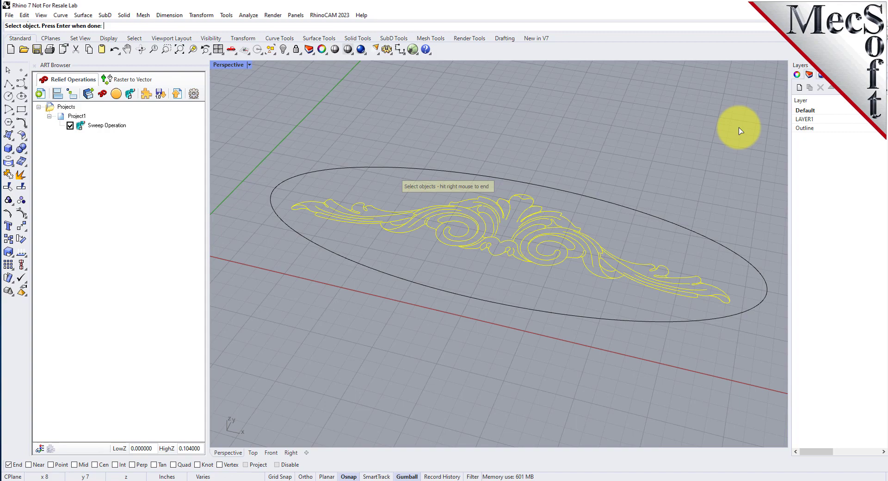
pyautogui.keyDown('ctrl'); pyautogui.click(640, 266); pyautogui.keyUp('ctrl')
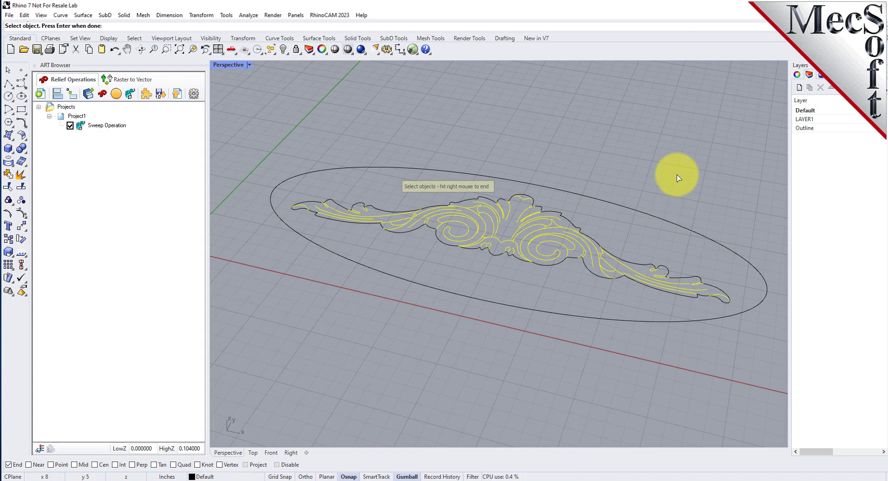
# Finish picking the ornament's inner curves, review DetailCurves 1–4, and generate the puff relief.
pyautogui.rightClick(613, 126)
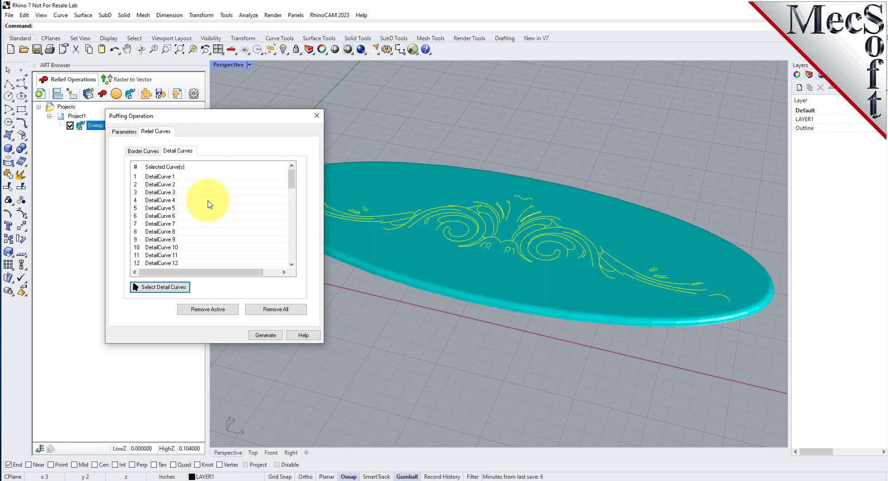
pyautogui.moveTo(295, 183)
pyautogui.mouseDown()
pyautogui.moveTo(291, 253)
pyautogui.moveTo(291, 179)
pyautogui.mouseUp()
pyautogui.click(158, 200)
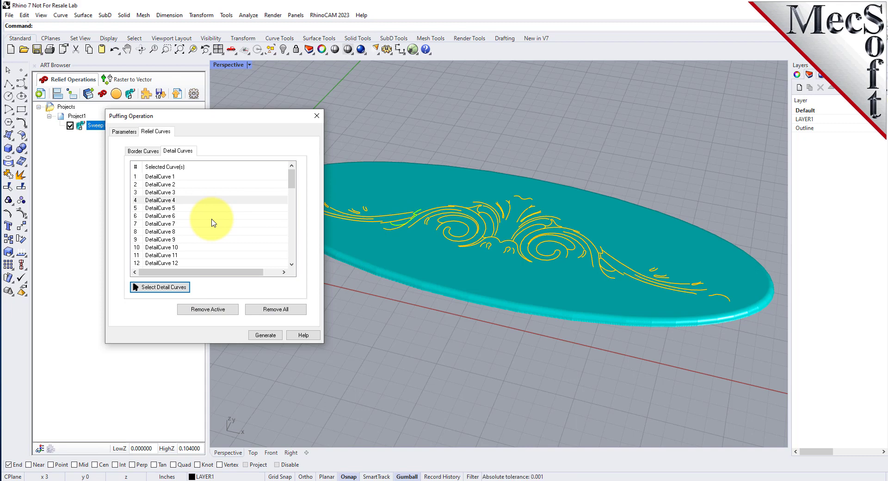
pyautogui.click(176, 178)
pyautogui.keyDown('shift'); pyautogui.click(175, 184); pyautogui.keyUp('shift')
pyautogui.keyDown('shift'); pyautogui.click(180, 192); pyautogui.keyUp('shift')
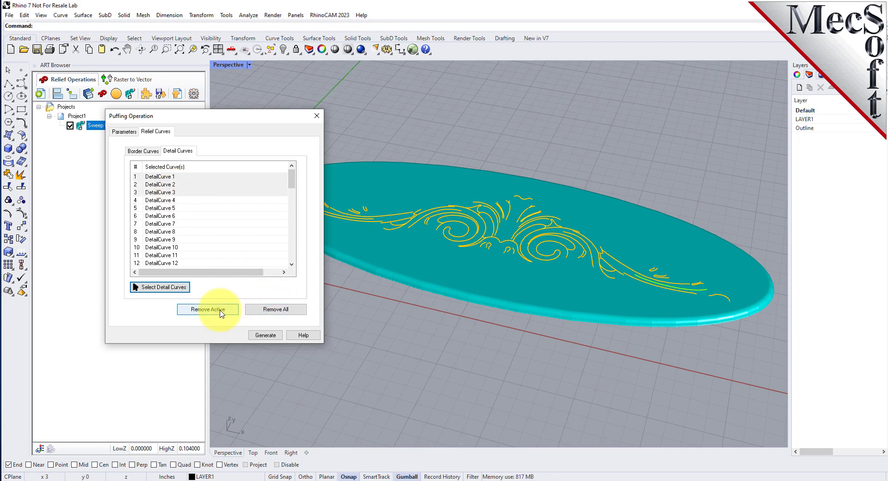
pyautogui.click(163, 179)
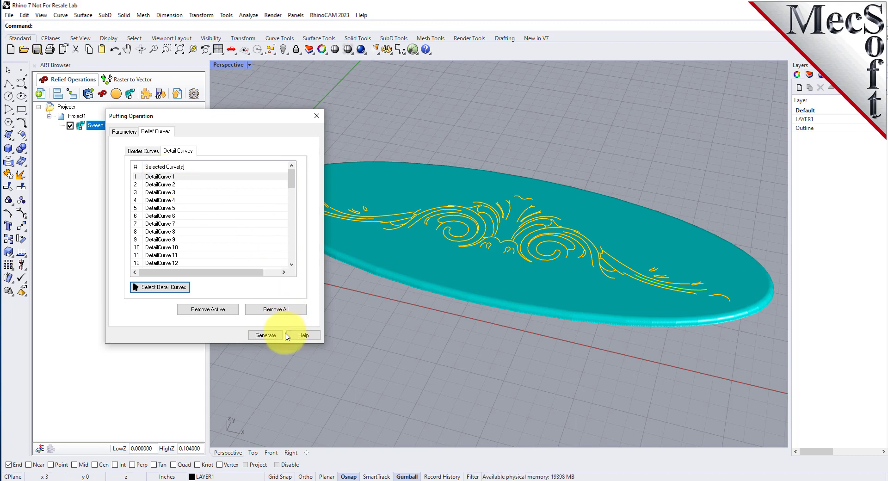
pyautogui.click(267, 336)
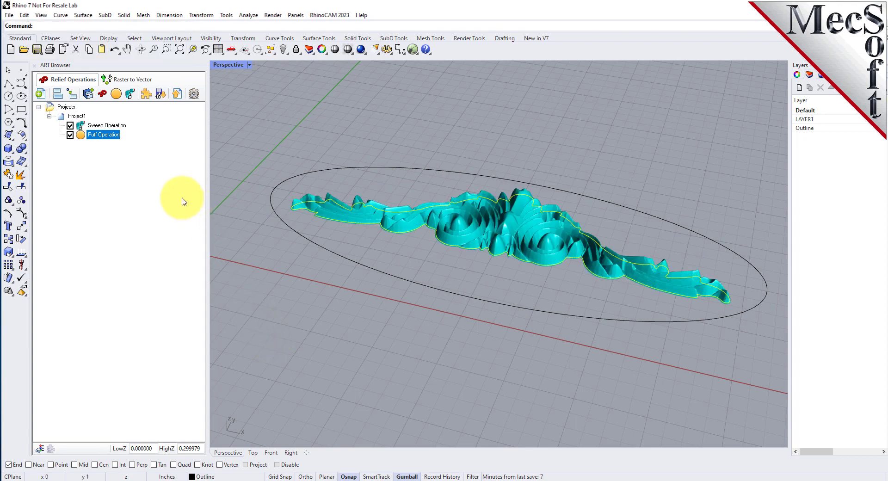
# Orbit and zoom the Perspective view to inspect the puffed ornament relief from several angles.
pyautogui.moveTo(484, 359)
pyautogui.mouseDown(button='right')
pyautogui.moveTo(471, 229)
pyautogui.moveTo(491, 354)
pyautogui.moveTo(506, 330)
pyautogui.mouseUp(button='right')
pyautogui.scroll(3, 520, 256)
pyautogui.scroll(3, 529, 290)
pyautogui.moveTo(530, 291)
pyautogui.mouseDown(button='right')
pyautogui.moveTo(430, 218)
pyautogui.moveTo(438, 228)
pyautogui.moveTo(542, 250)
pyautogui.mouseUp(button='right')
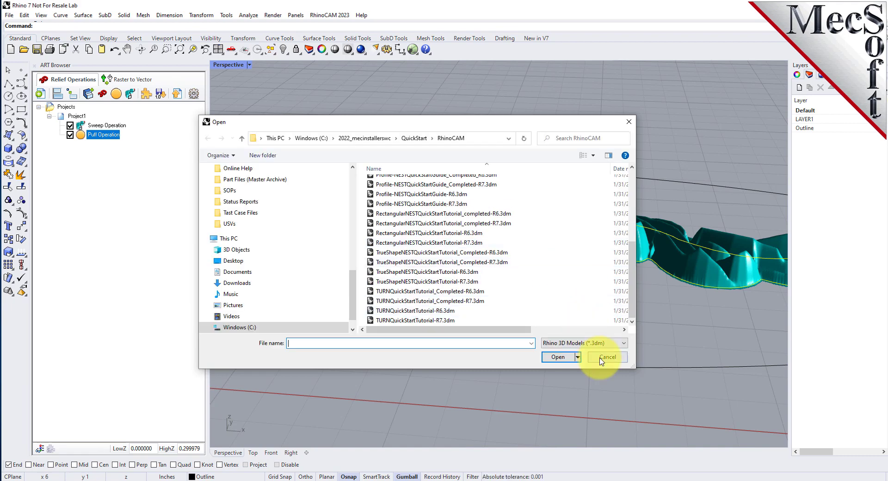
pyautogui.click(506, 378)
pyautogui.moveTo(551, 272)
pyautogui.mouseDown(button='right')
pyautogui.moveTo(519, 299)
pyautogui.moveTo(522, 286)
pyautogui.mouseUp(button='right')
pyautogui.scroll(2, 516, 230)
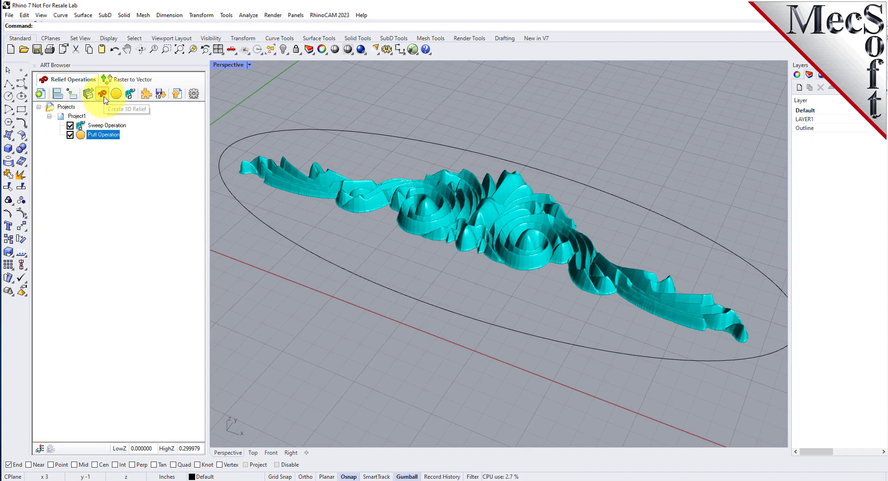
# Load the Texture.jpg diamond-plate image into a new 3D Relief Operation.
pyautogui.click(103, 95)
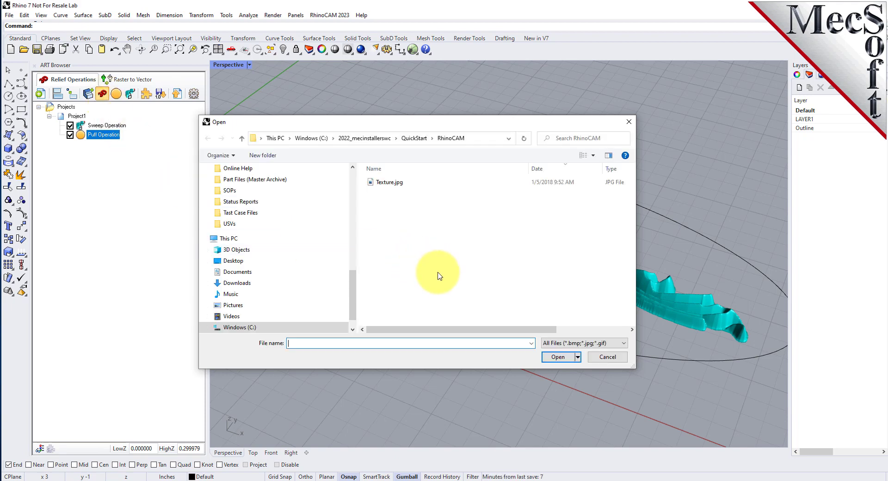
pyautogui.click(370, 183)
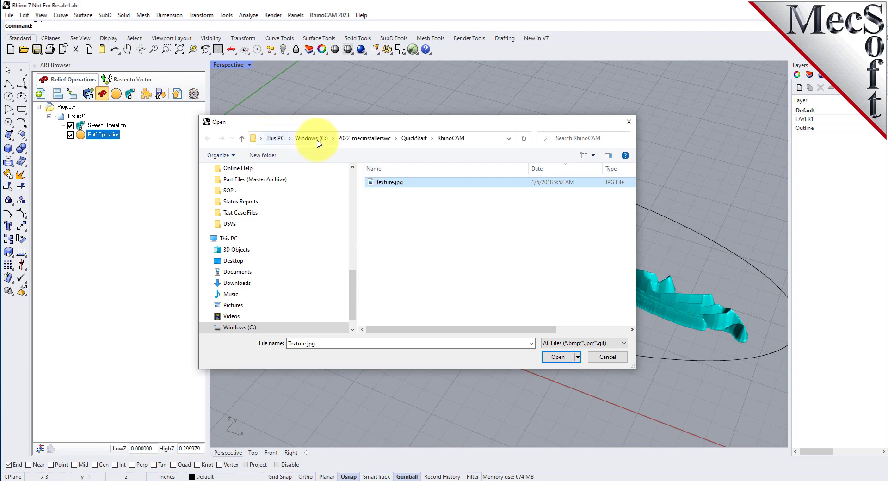
pyautogui.click(563, 358)
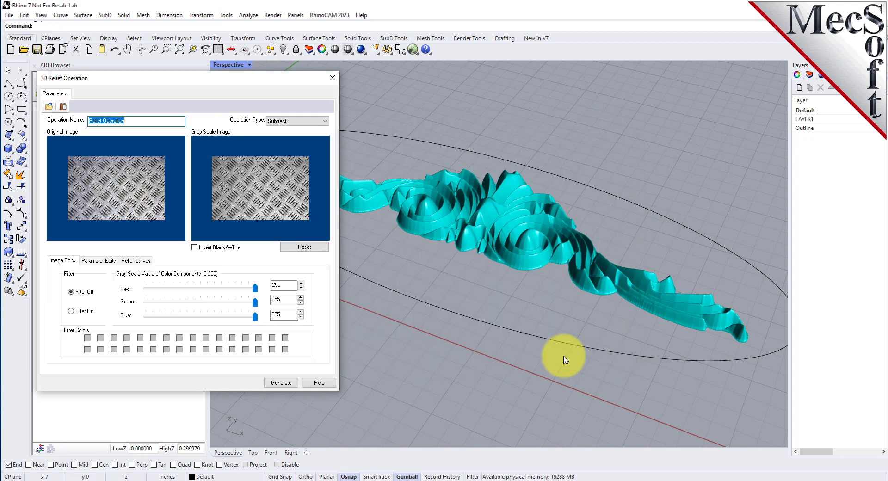
# Set the texture relief's Operation Type to Add and invert its black/white image.
pyautogui.moveTo(199, 83); pyautogui.dragTo(299, 99)
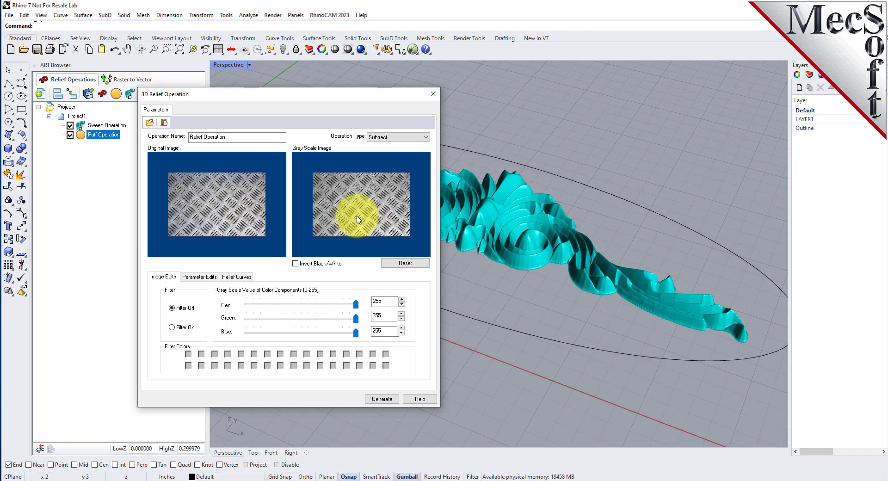
pyautogui.click(387, 137)
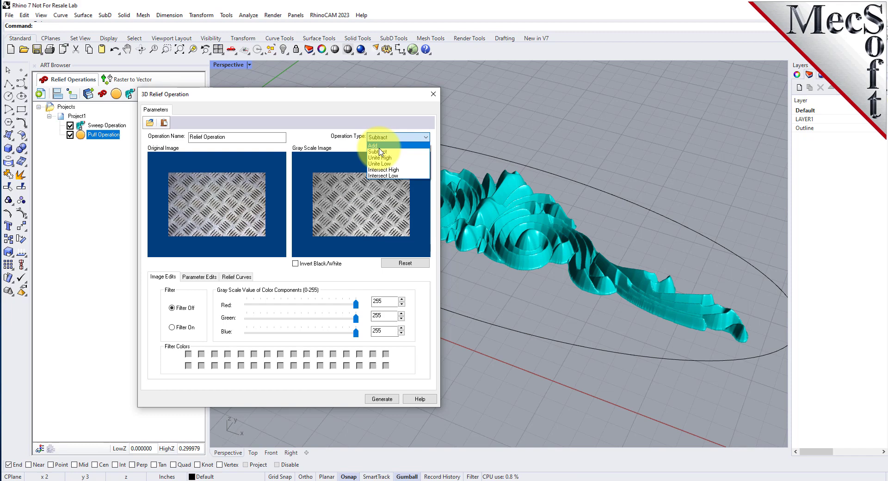
pyautogui.click(295, 264)
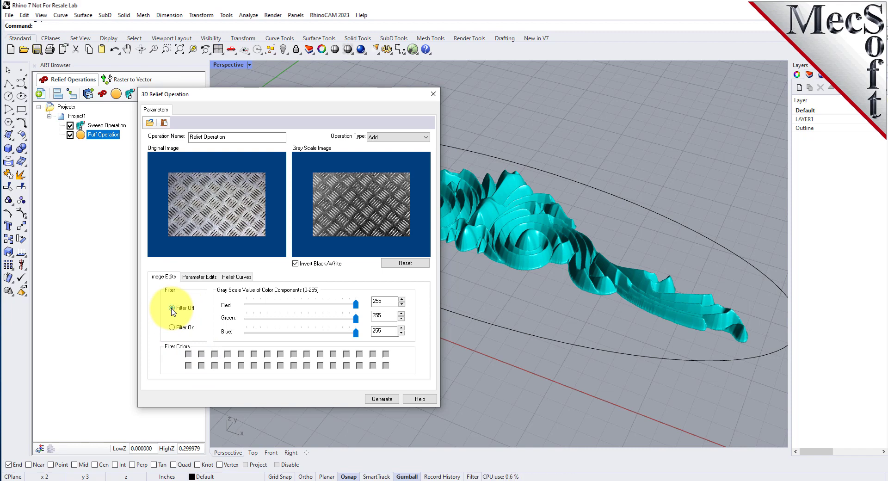
# Turn off Use Image Size and Maintain Aspect Ratio, and size the relief 10 wide by 4 high.
pyautogui.click(211, 279)
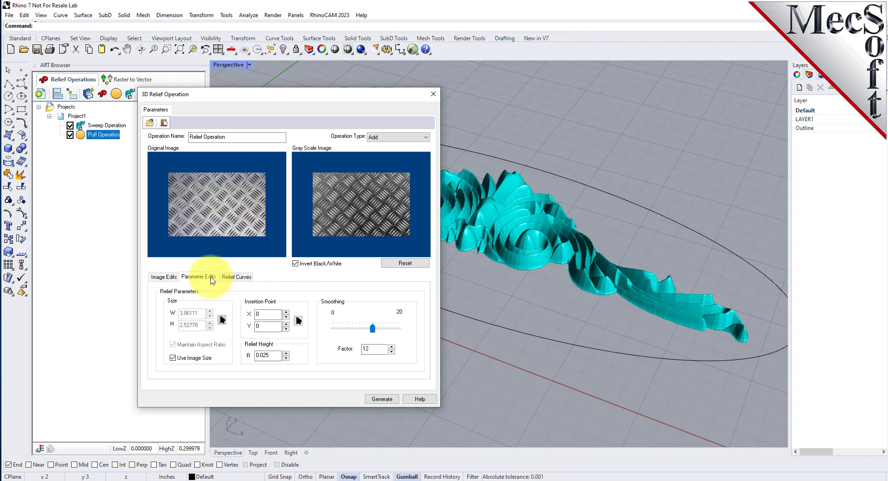
pyautogui.click(174, 359)
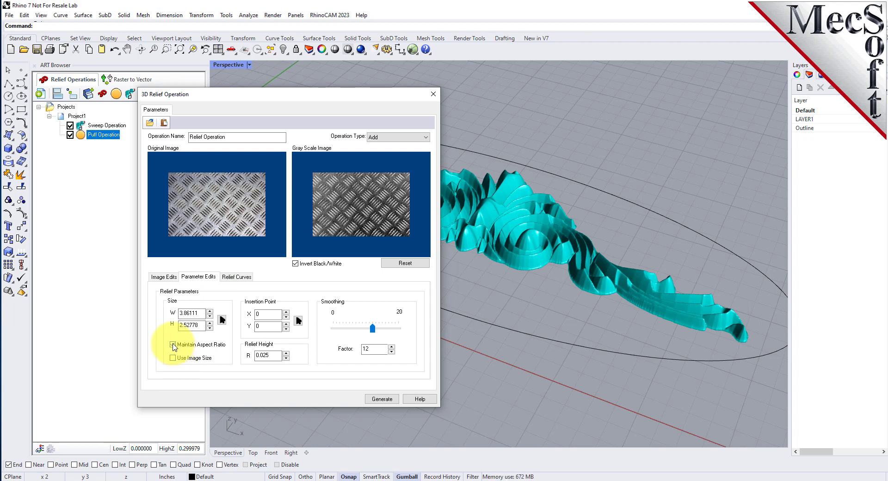
pyautogui.click(173, 345)
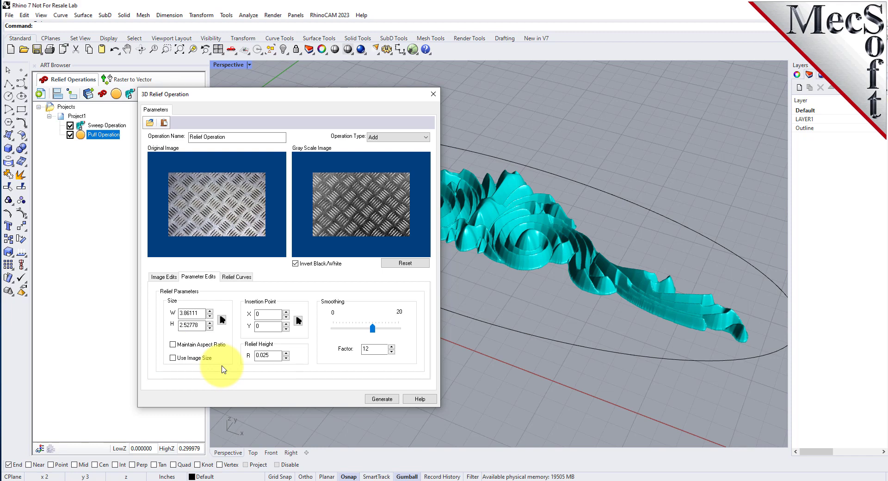
pyautogui.moveTo(199, 313); pyautogui.dragTo(173, 314)
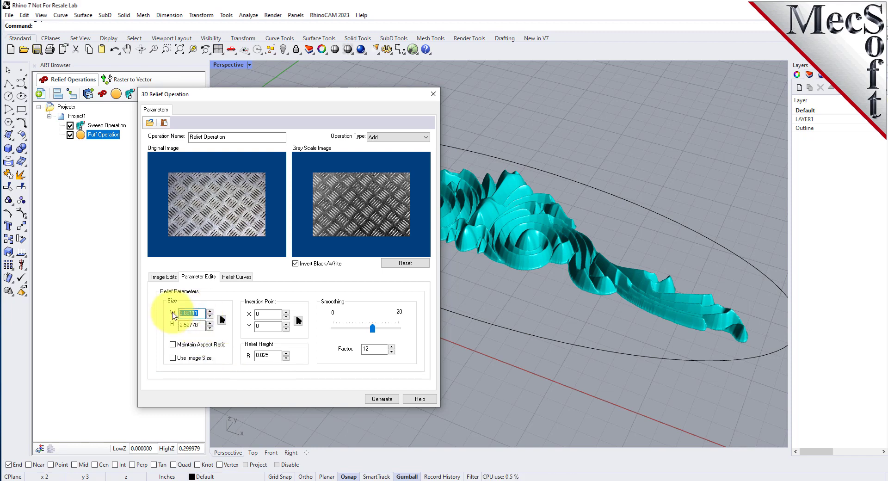
pyautogui.write('10')
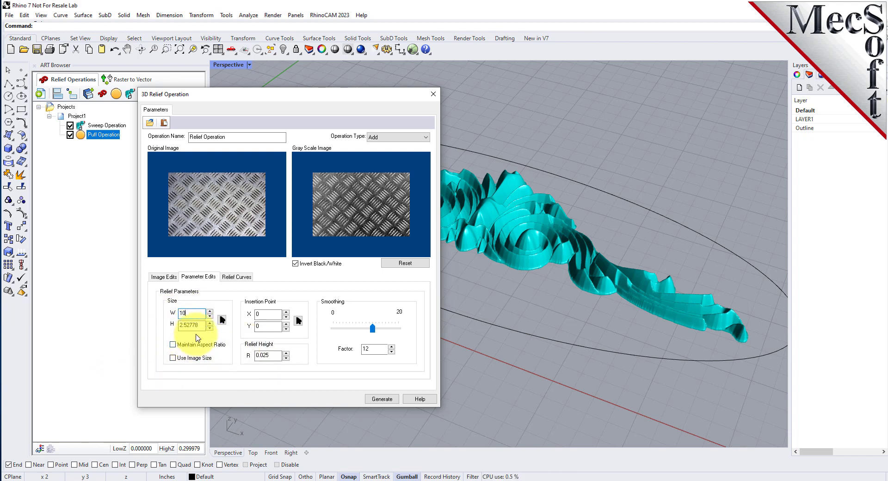
pyautogui.moveTo(180, 325); pyautogui.dragTo(222, 329)
pyautogui.write('4')
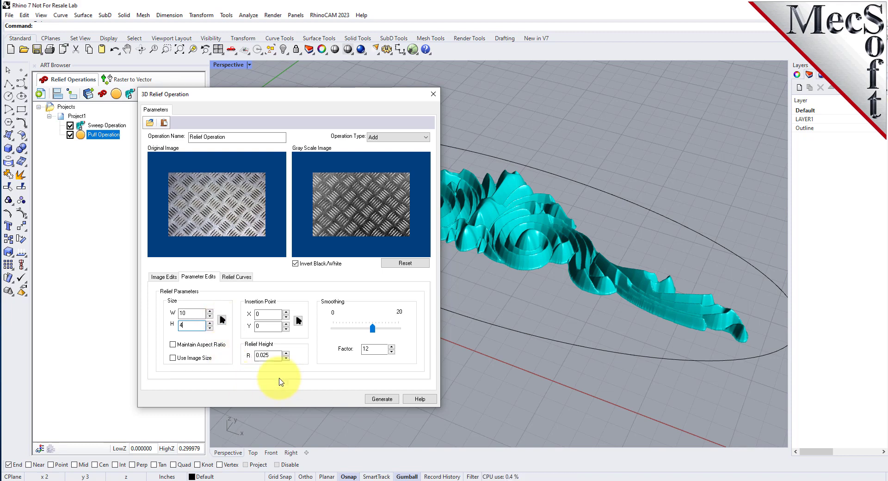
# Keep the relief height at 0.025 and review the smoothing factor value.
pyautogui.doubleClick(274, 356)
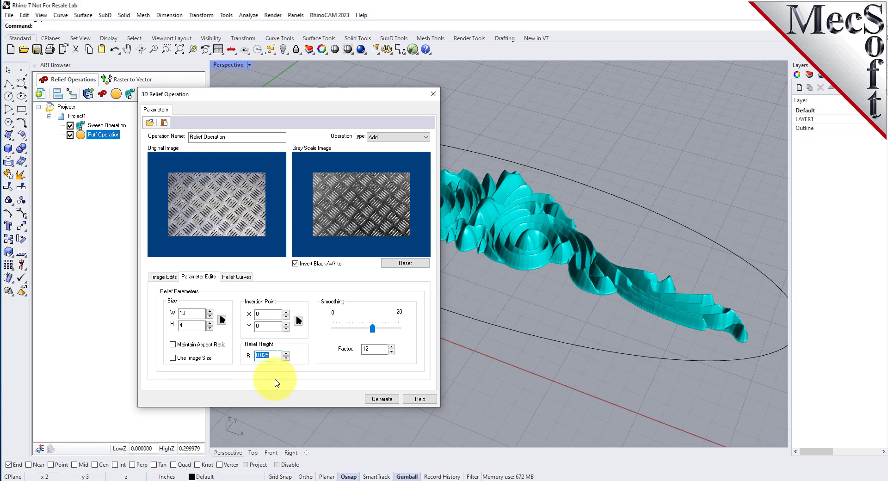
pyautogui.click(331, 204)
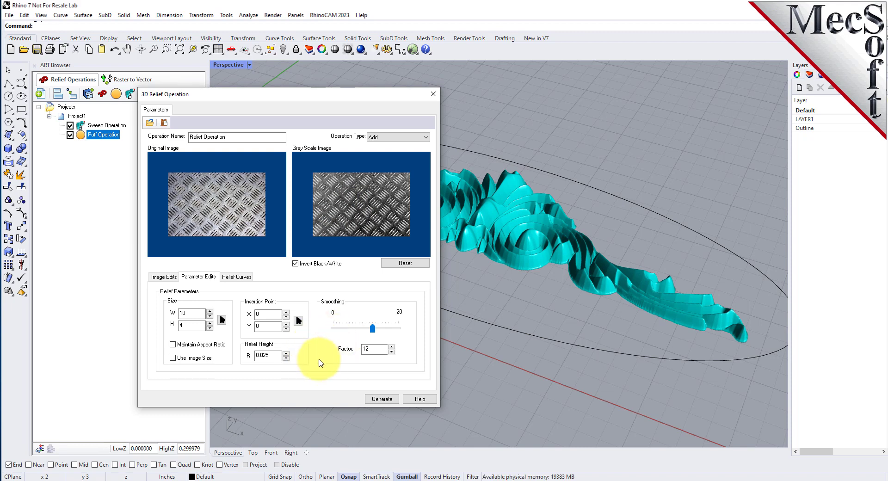
pyautogui.doubleClick(375, 349)
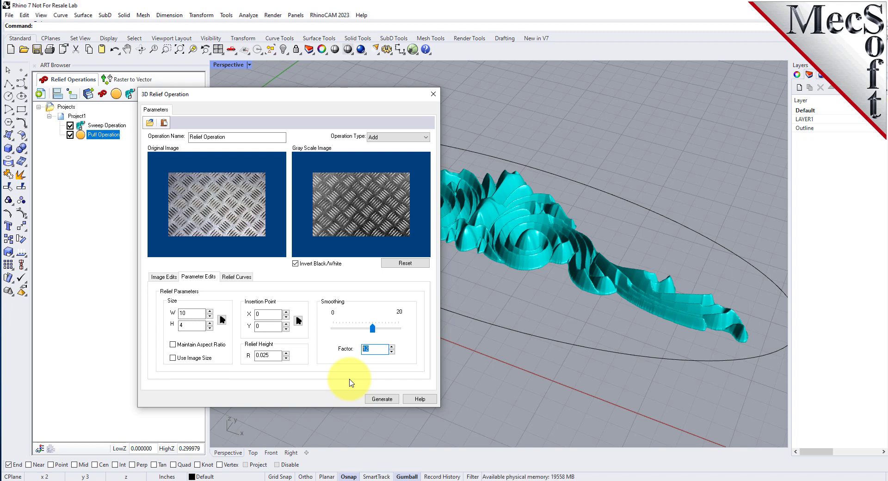
# Keep smoothing at 12 and pick the ellipse as the relief's border curve.
pyautogui.click(328, 217)
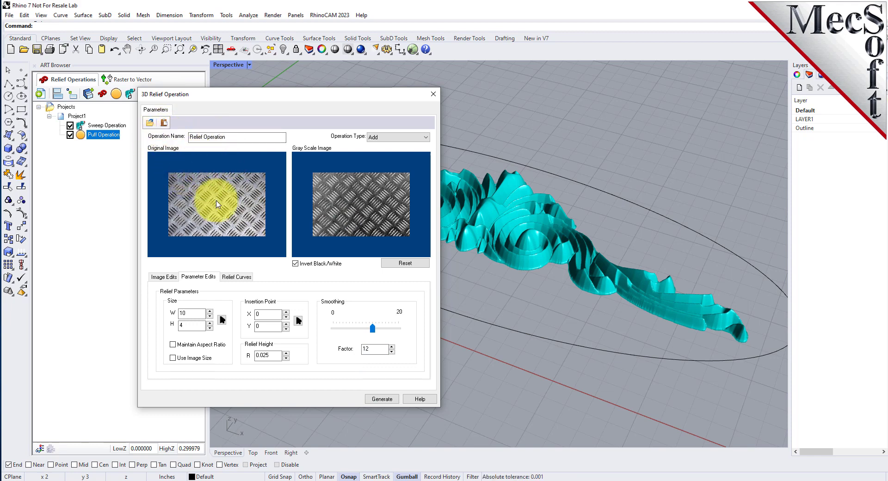
pyautogui.click(237, 277)
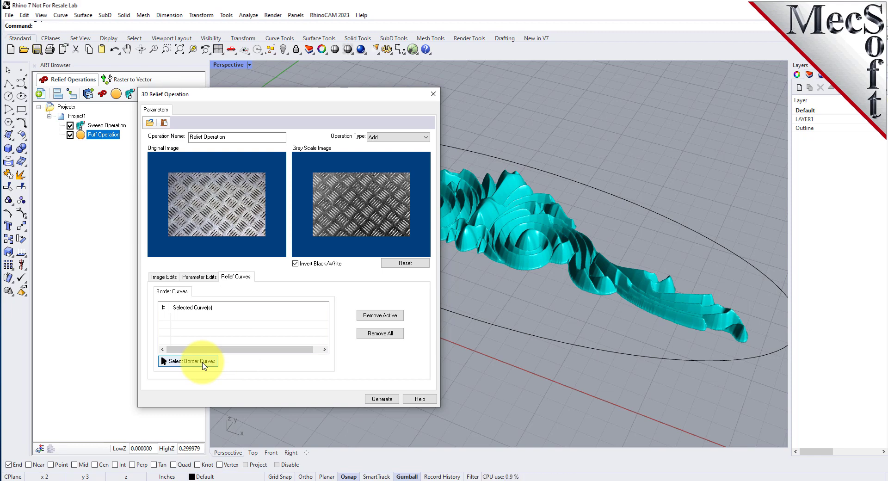
pyautogui.click(204, 366)
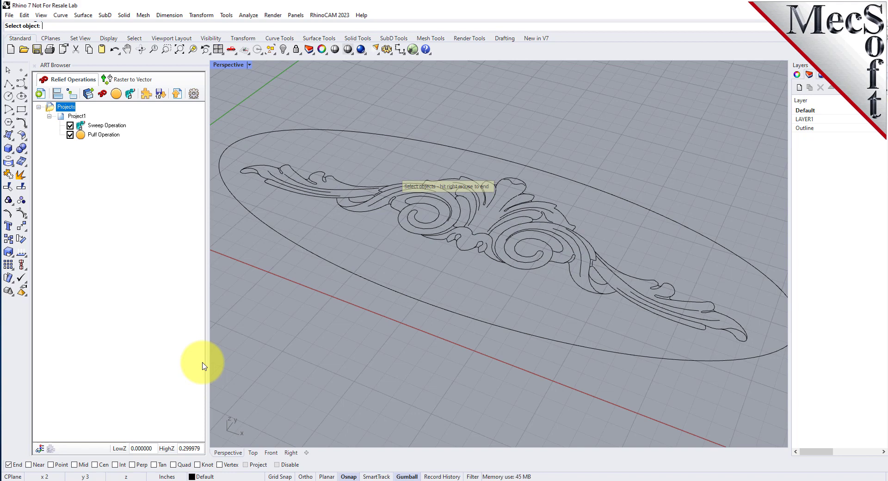
pyautogui.click(378, 286)
pyautogui.rightClick(375, 342)
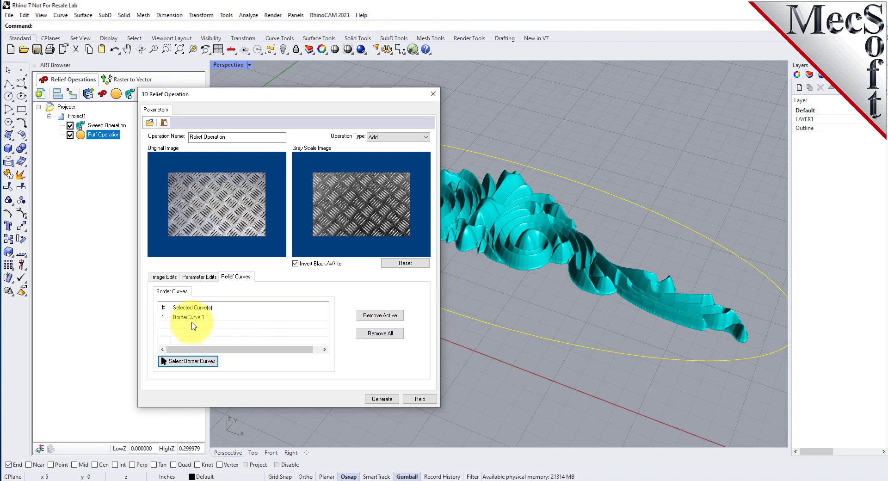
# Verify the ellipse border curve entry and generate the diamond-plate relief.
pyautogui.click(195, 321)
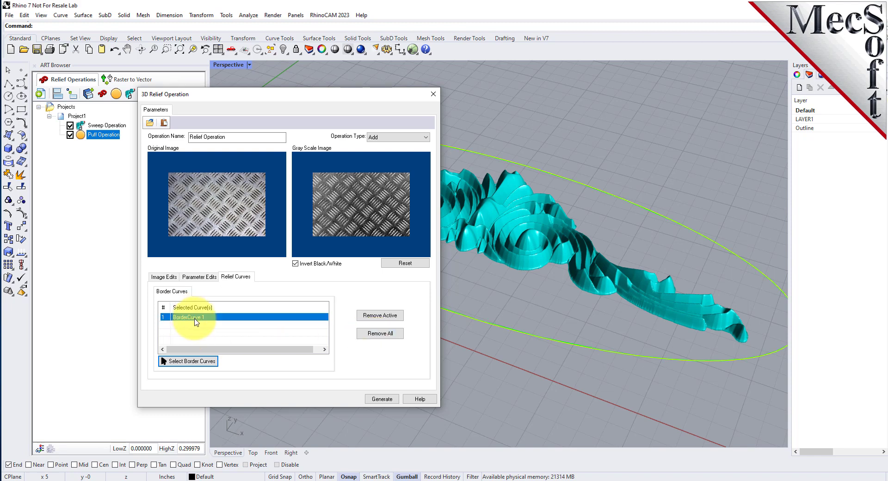
pyautogui.click(496, 402)
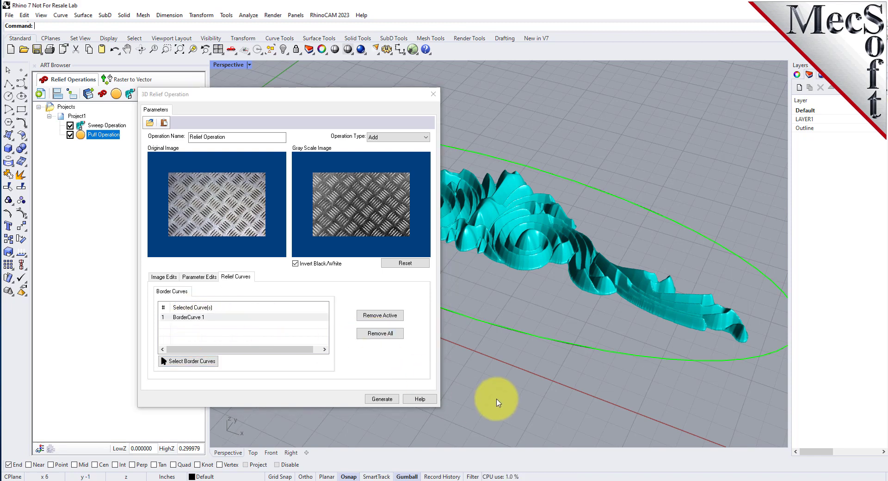
pyautogui.click(202, 317)
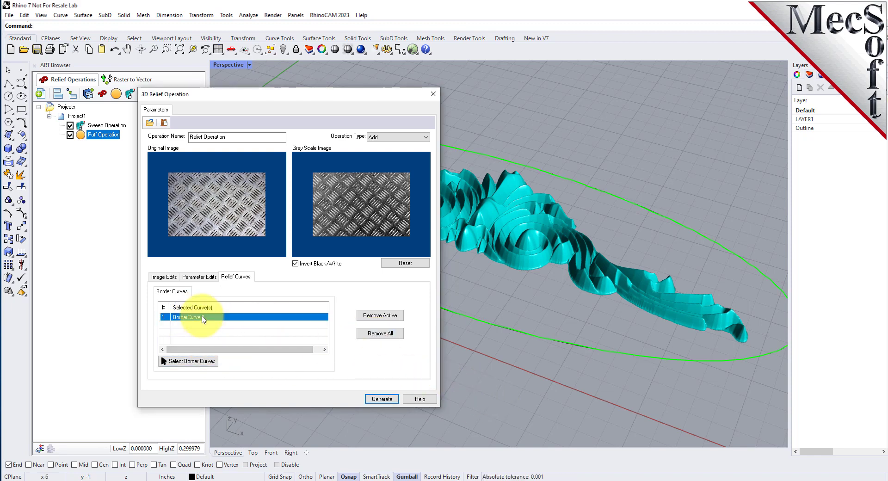
pyautogui.click(381, 399)
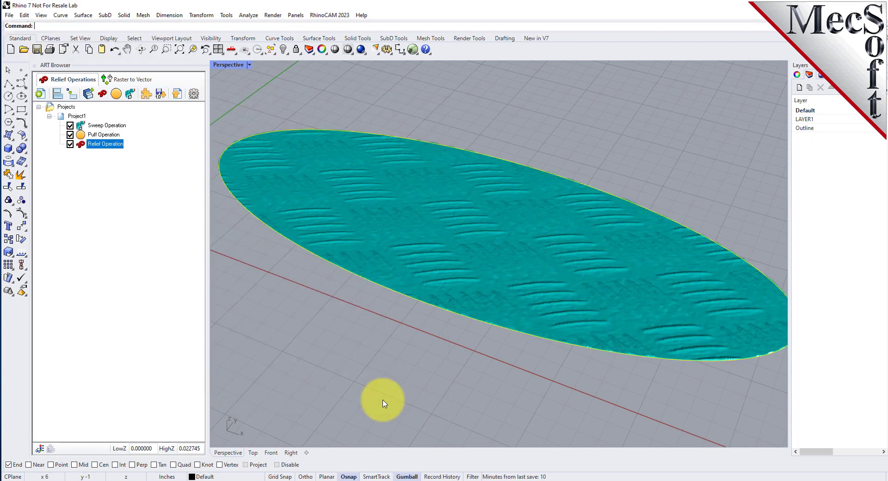
pyautogui.scroll(3, 507, 314)
pyautogui.moveTo(507, 314); pyautogui.dragTo(521, 253, button='right')
pyautogui.click(112, 128)
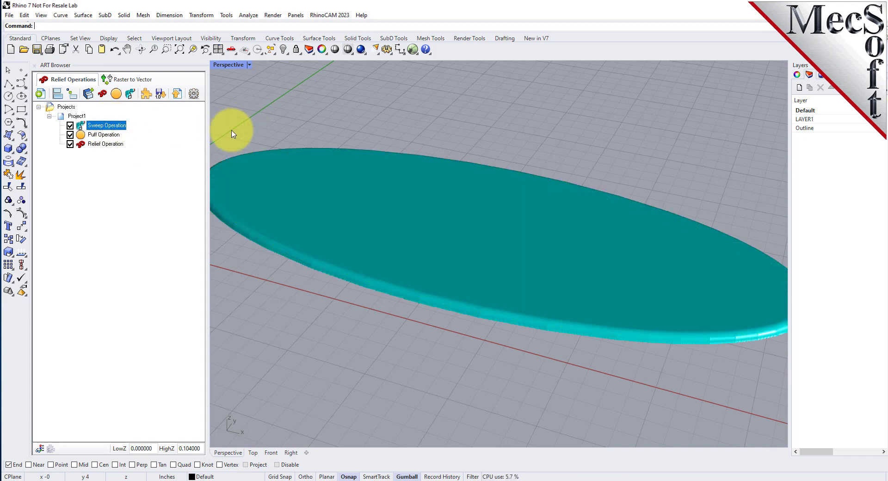
pyautogui.click(115, 137)
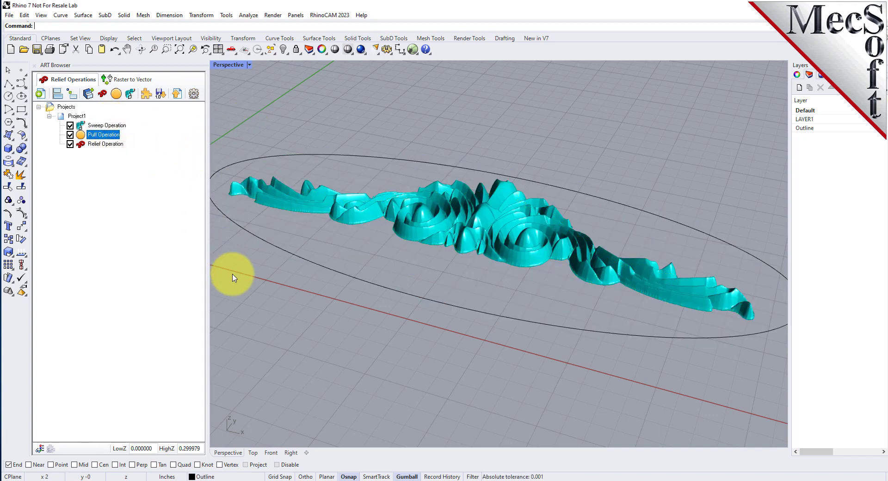
pyautogui.click(104, 145)
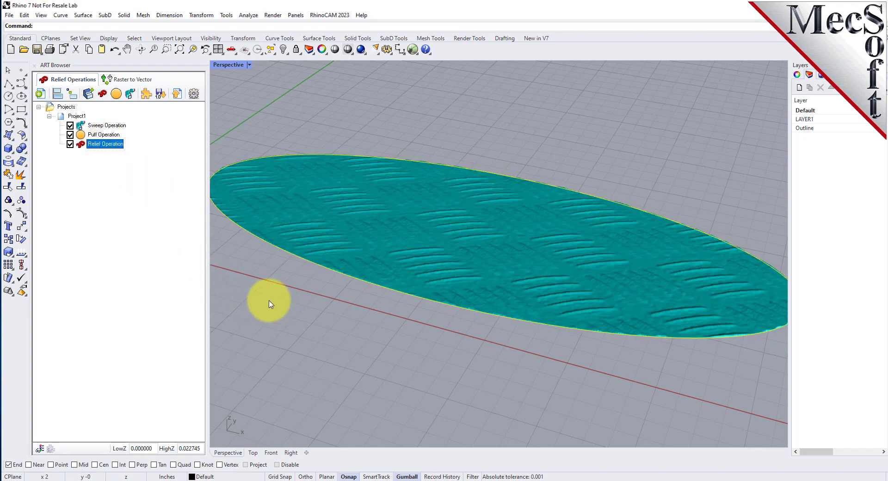
pyautogui.click(76, 116)
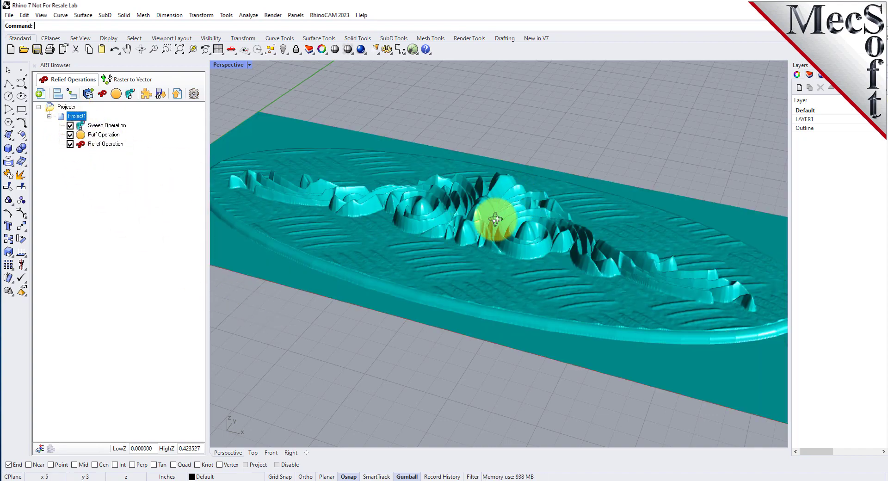
# Export Project1's combined relief as meshes to CAD and orbit to inspect the mesh plaque.
pyautogui.moveTo(485, 222)
pyautogui.mouseDown(button='right')
pyautogui.moveTo(430, 263)
pyautogui.moveTo(426, 145)
pyautogui.moveTo(482, 122)
pyautogui.moveTo(422, 54)
pyautogui.moveTo(450, 184)
pyautogui.moveTo(506, 224)
pyautogui.moveTo(531, 222)
pyautogui.moveTo(527, 202)
pyautogui.mouseUp(button='right')
pyautogui.scroll(-3, 444, 190)
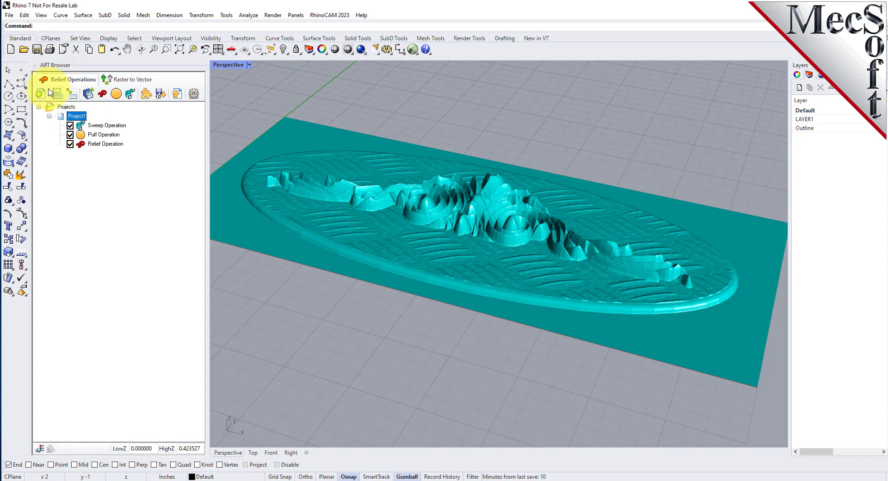
pyautogui.click(177, 95)
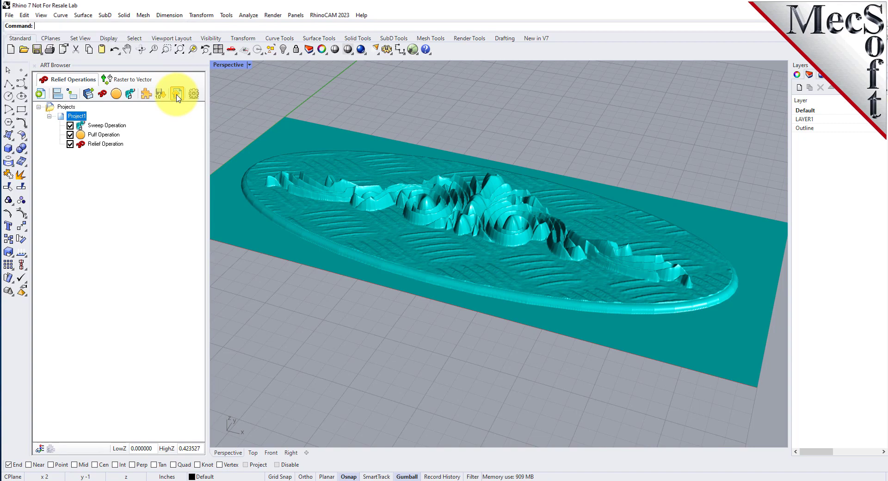
pyautogui.click(56, 107)
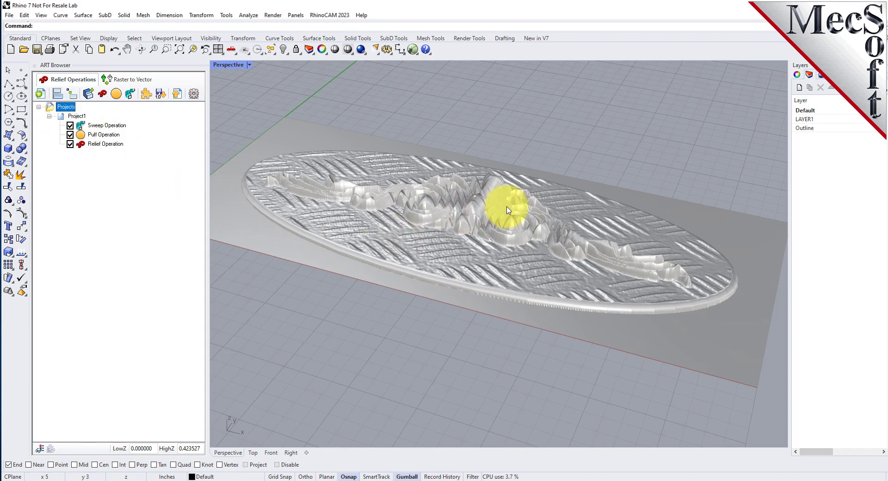
pyautogui.moveTo(515, 154)
pyautogui.mouseDown(button='right')
pyautogui.moveTo(511, 238)
pyautogui.moveTo(497, 275)
pyautogui.mouseUp(button='right')
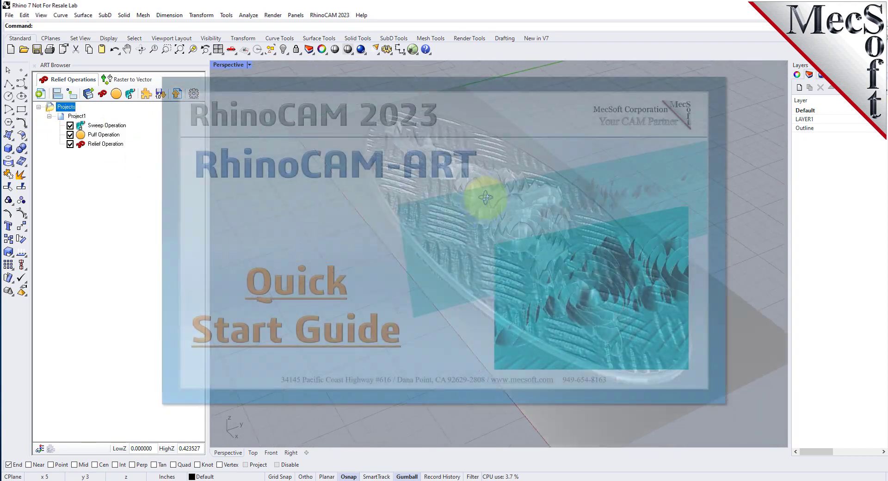